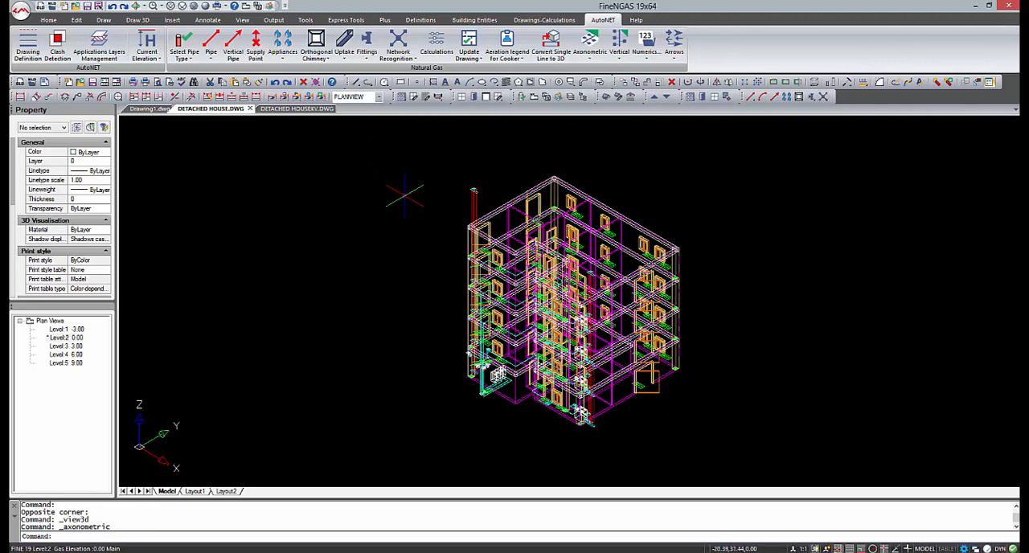
Shade the 3D building model in the Realistic style and open its natural gas calculations.
shift+middle_drag(405, 195, 460, 200)
click(205, 7)
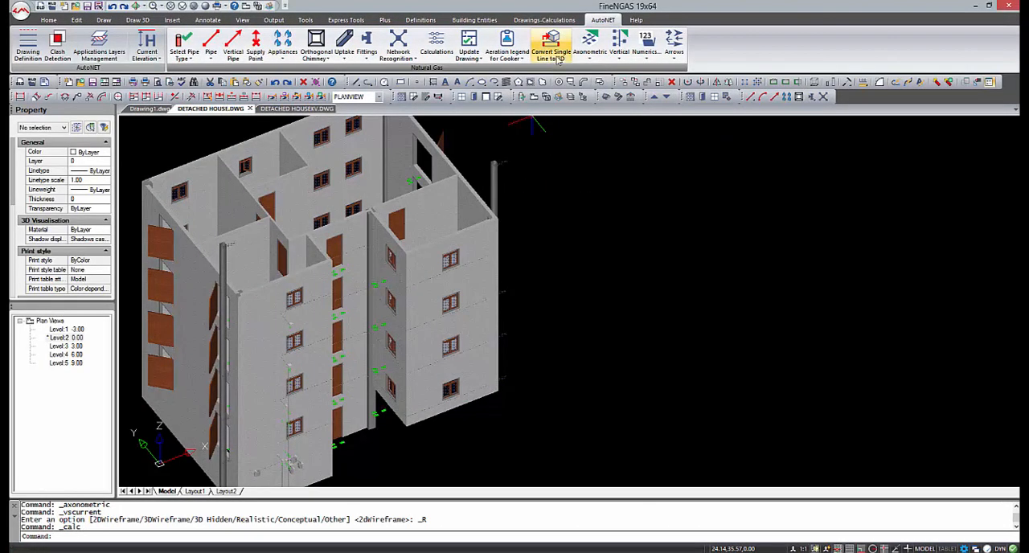
click(270, 6)
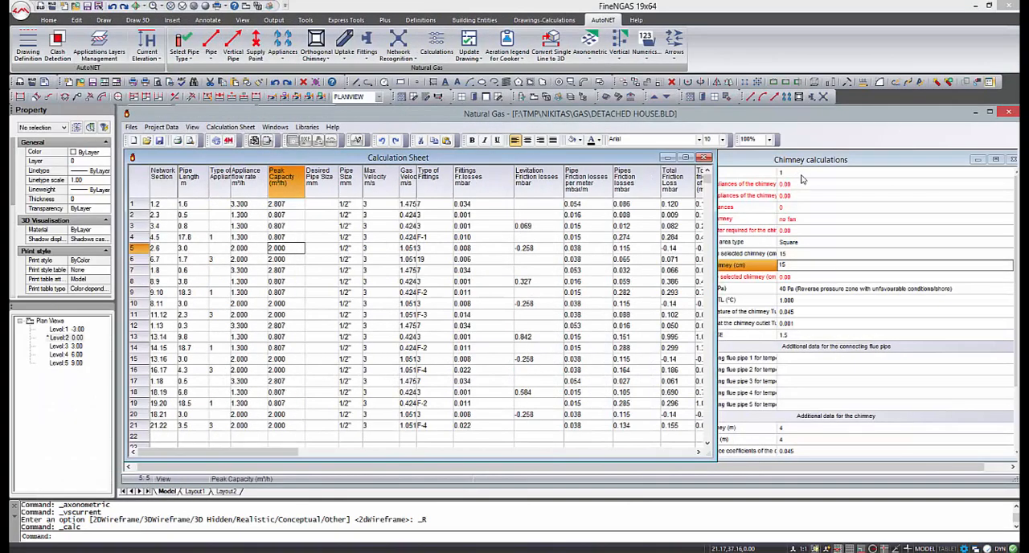
Bring the chimney calculations forward and display the Sections Friction losses report.
click(801, 174)
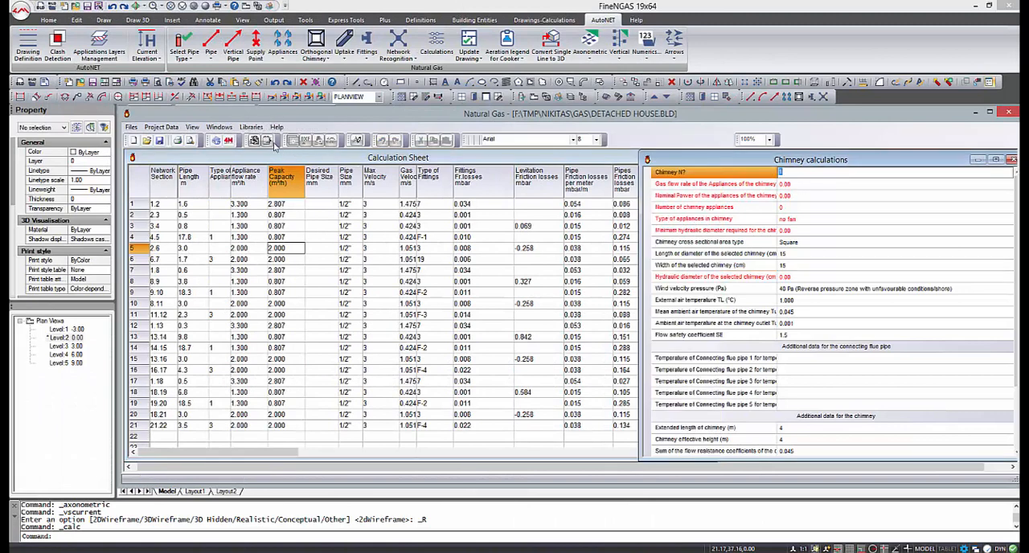
click(219, 127)
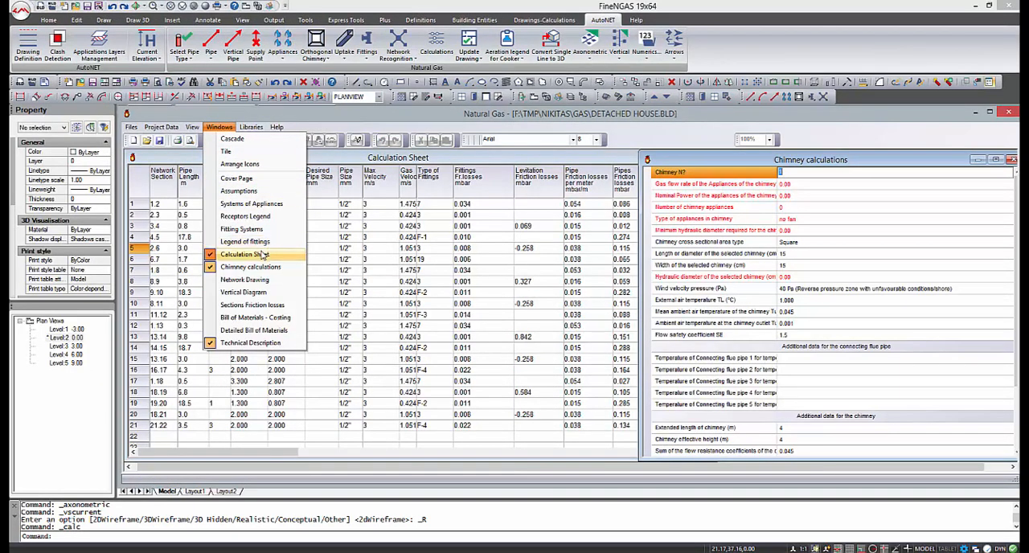
click(287, 306)
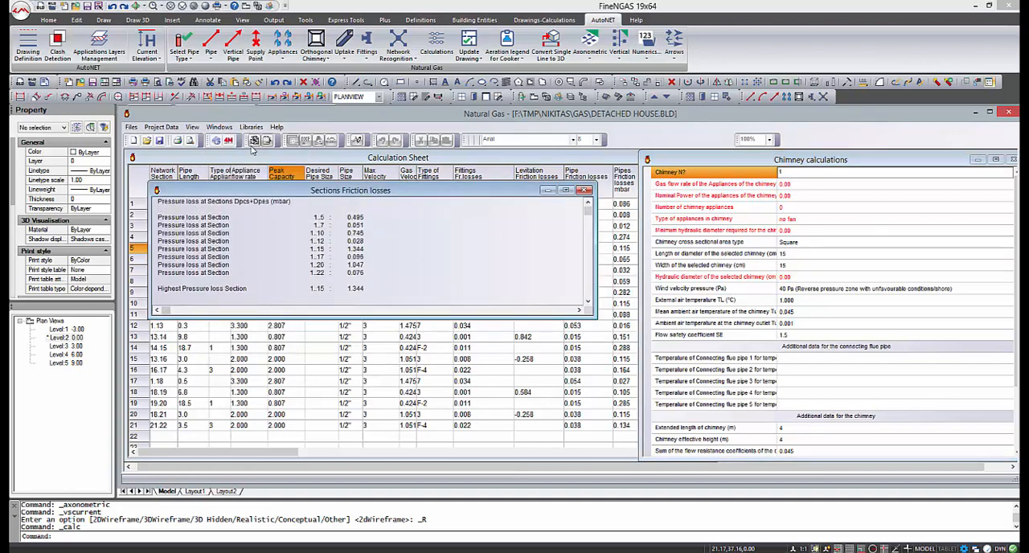
Open the Assumptions document of the gas project and close it again.
click(218, 126)
click(239, 191)
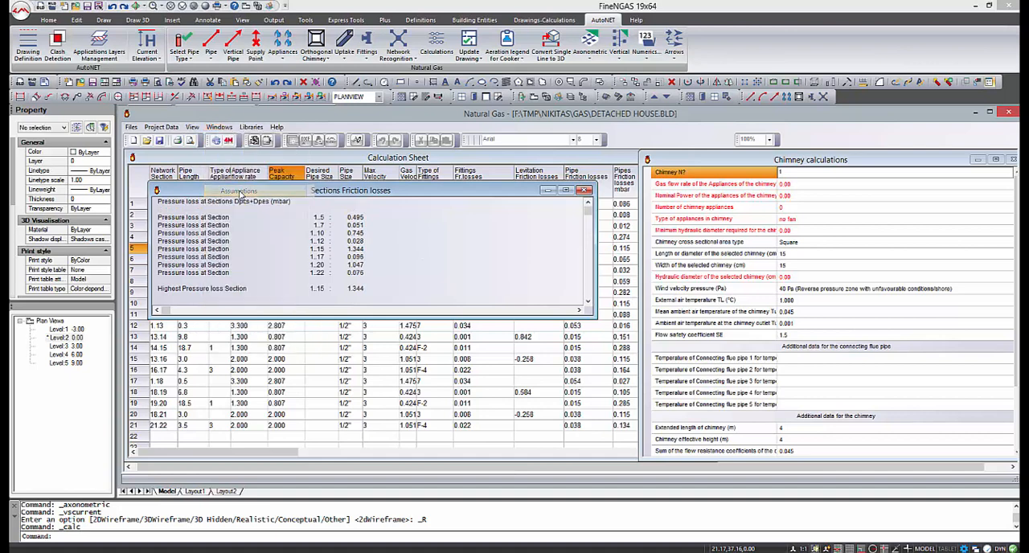
click(549, 174)
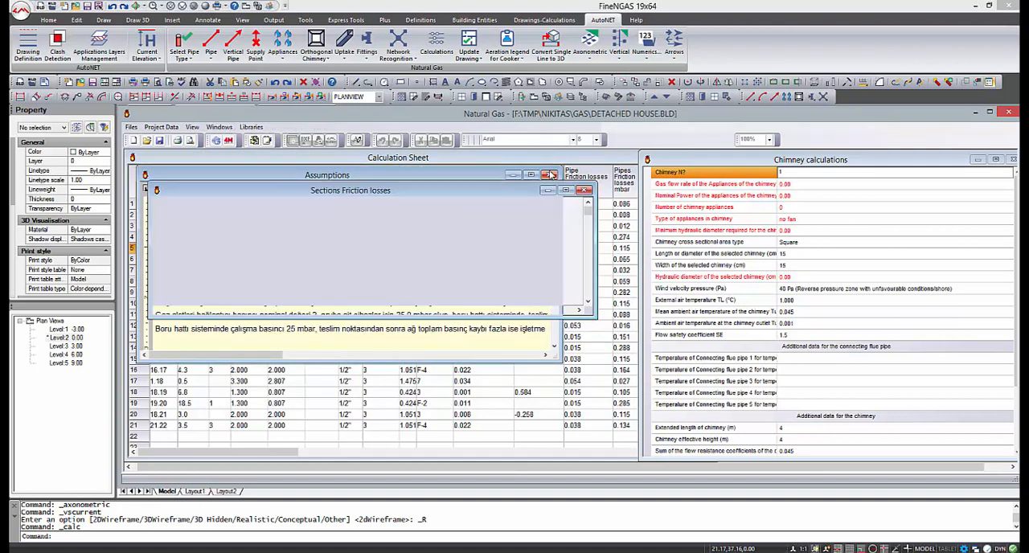
Read the Technical Description through the pipeline system section, and minimise the calculations window.
click(218, 126)
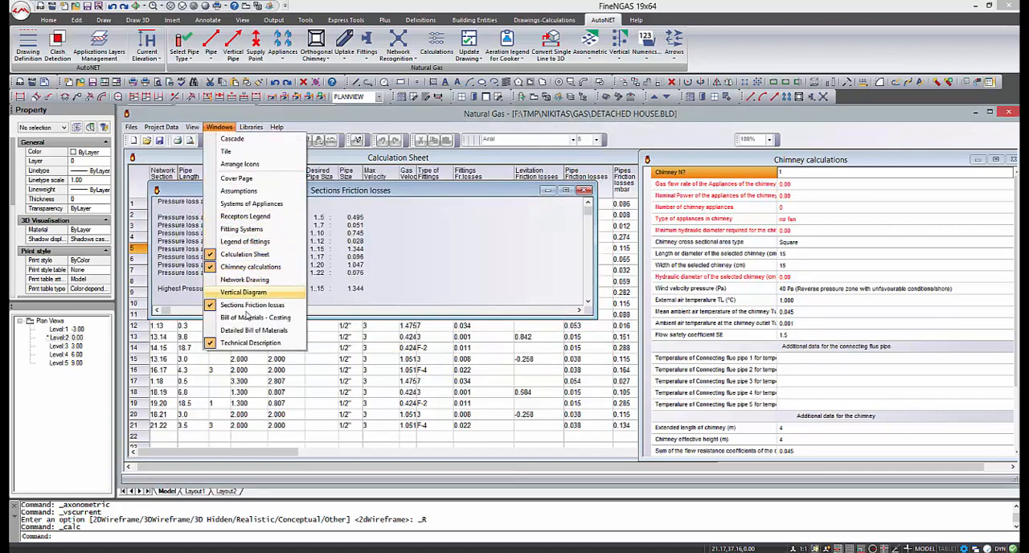
click(251, 343)
scroll(347, 309, down, 10)
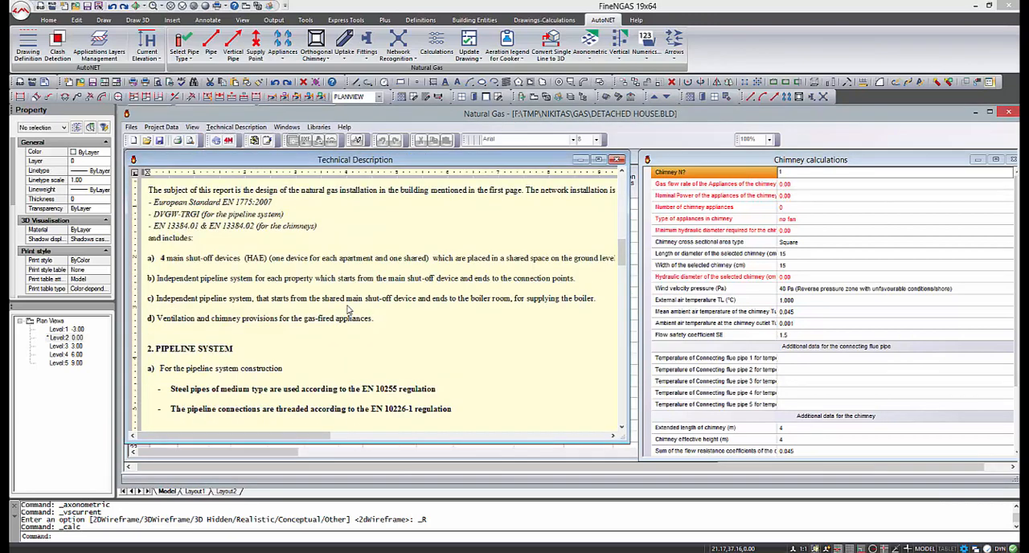
scroll(347, 308, down, 3)
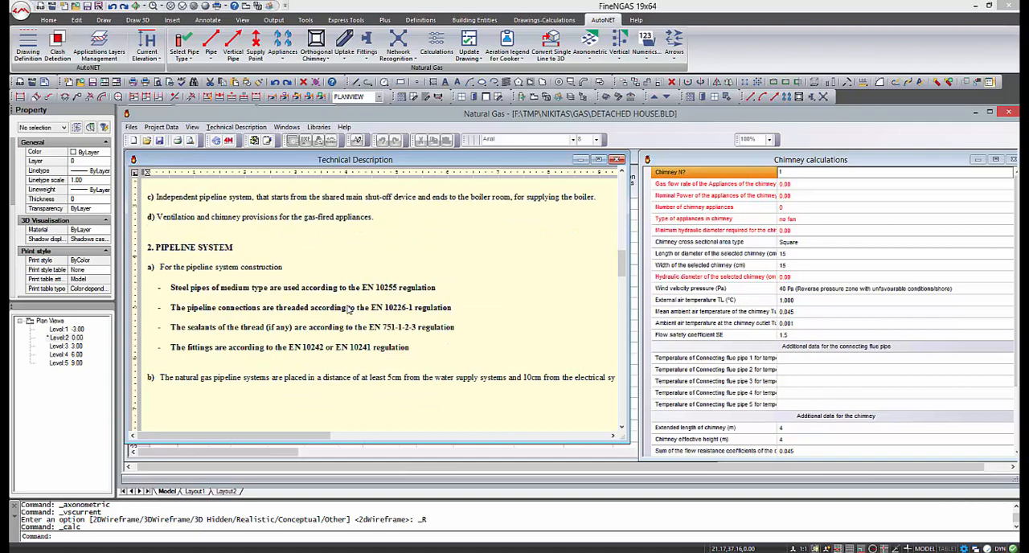
click(974, 113)
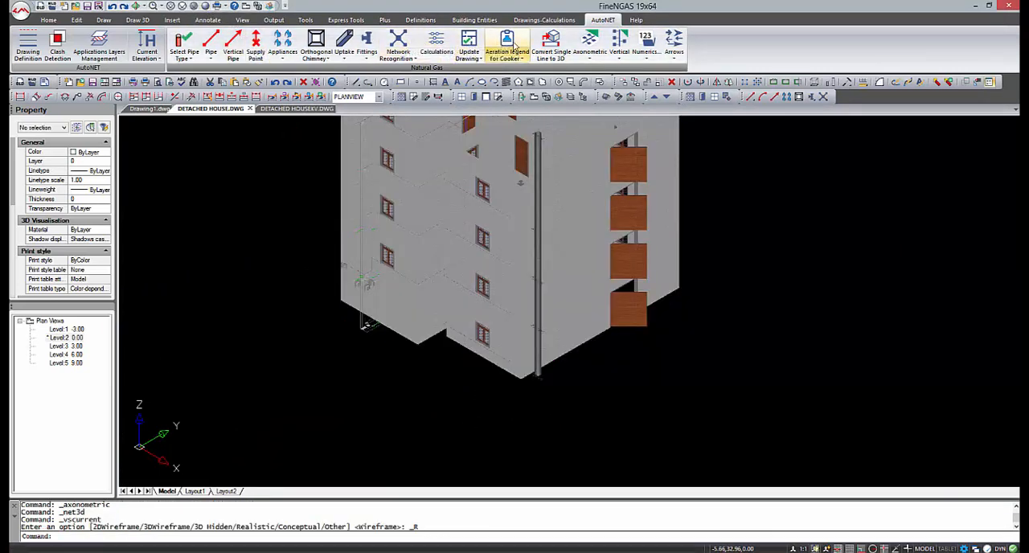
Generate the vertical diagram of the gas installation from the last stored project results.
click(619, 44)
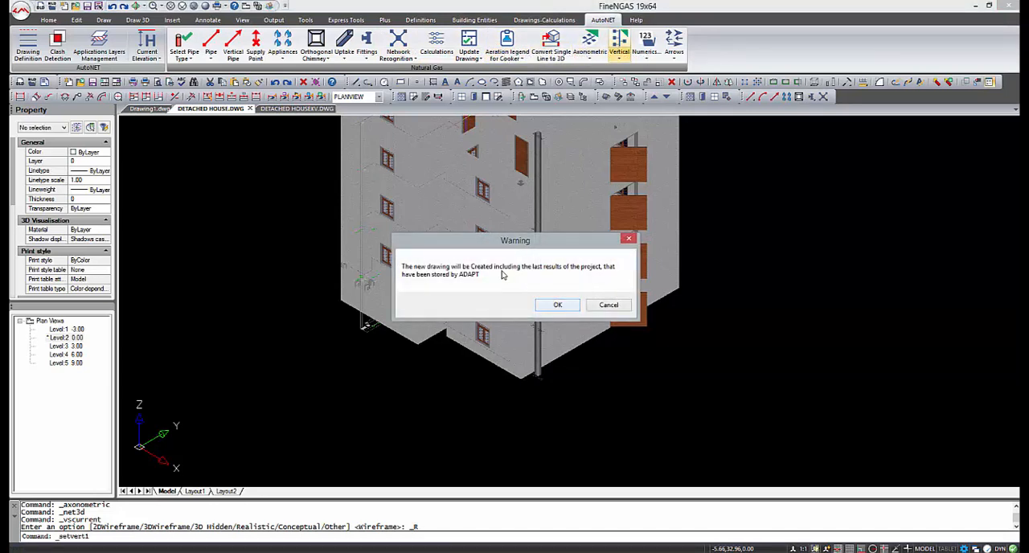
click(557, 304)
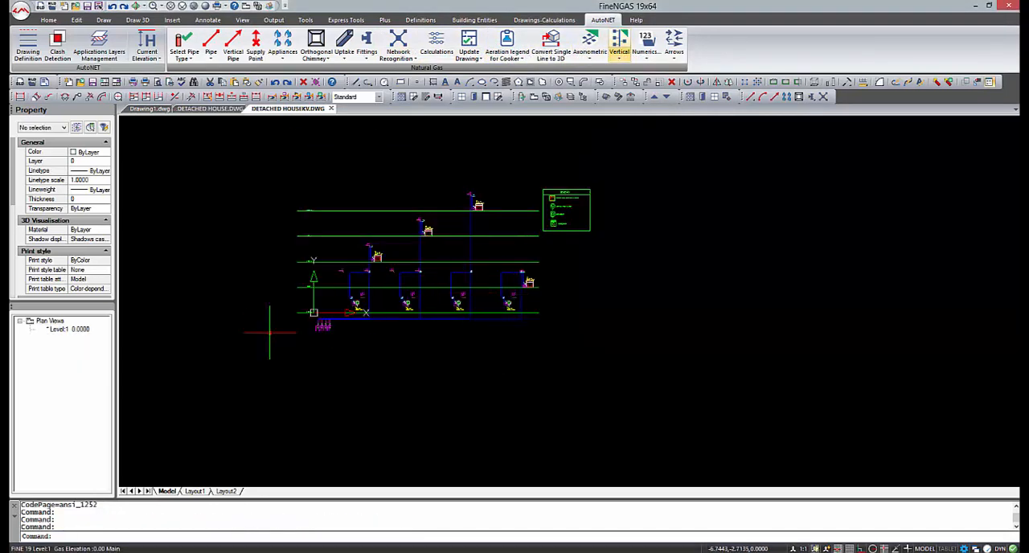
Examine the gas network in 3D wireframe, including the pipes and valves beside the meters, from several angles.
click(388, 444)
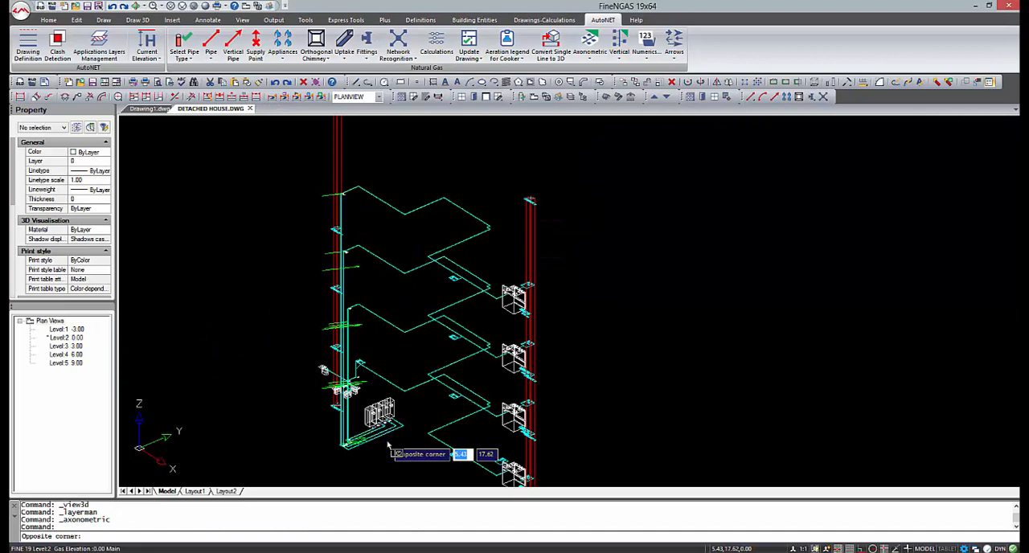
click(389, 442)
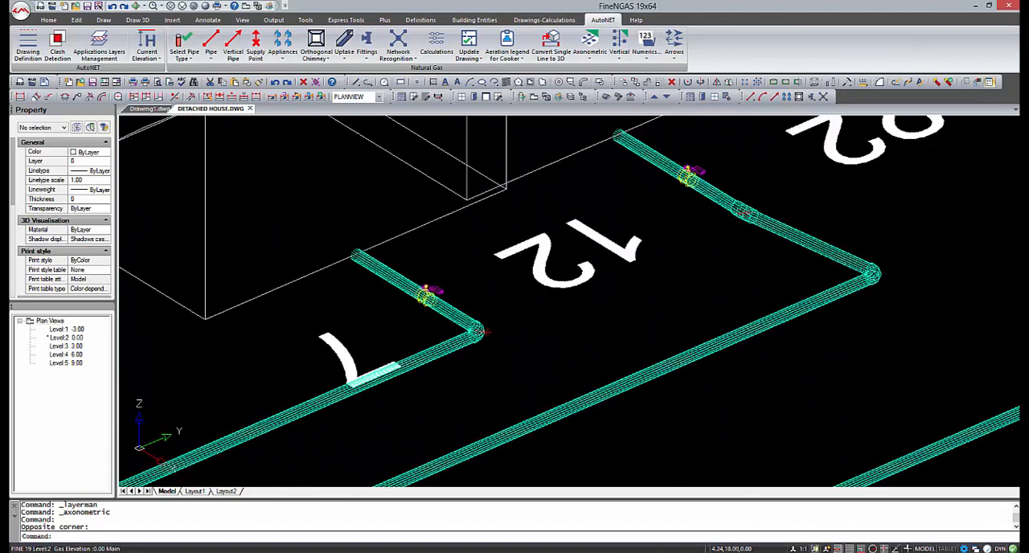
scroll(480, 330, down, 5)
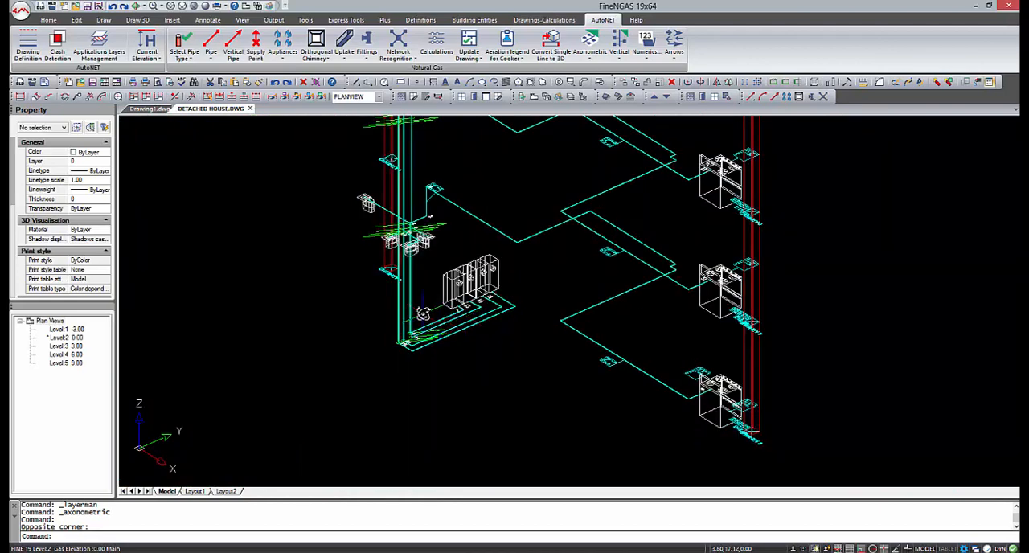
shift+middle_drag(423, 313, 537, 305)
scroll(501, 325, down, 3)
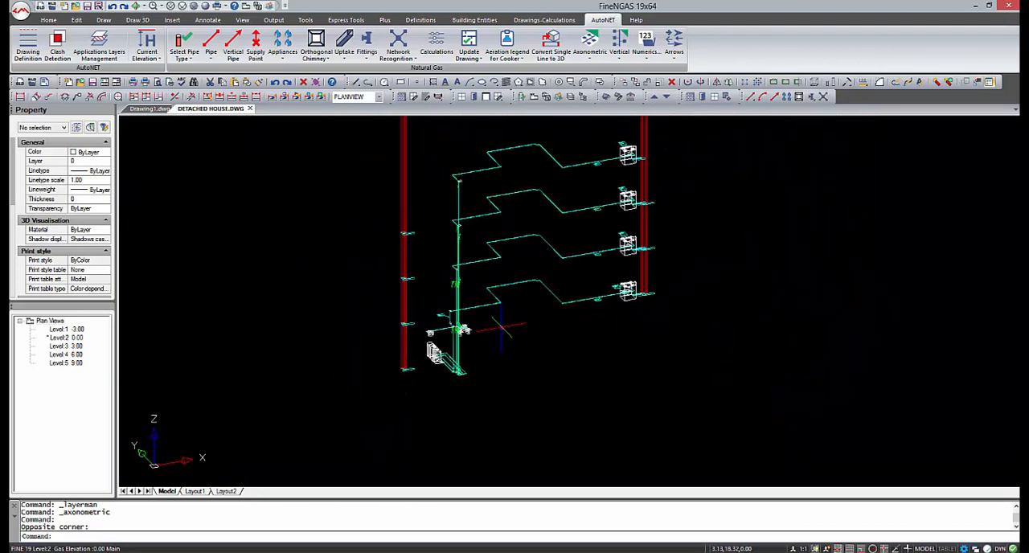
Shade the 3D gas network in the Realistic style and examine the valve on the pipe beside the meters.
click(272, 97)
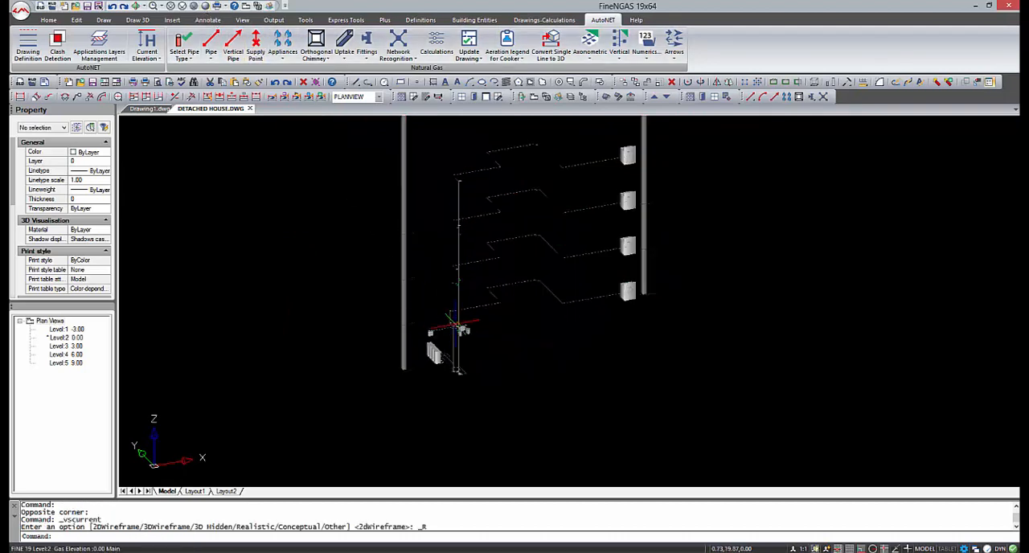
shift+middle_drag(579, 319, 470, 327)
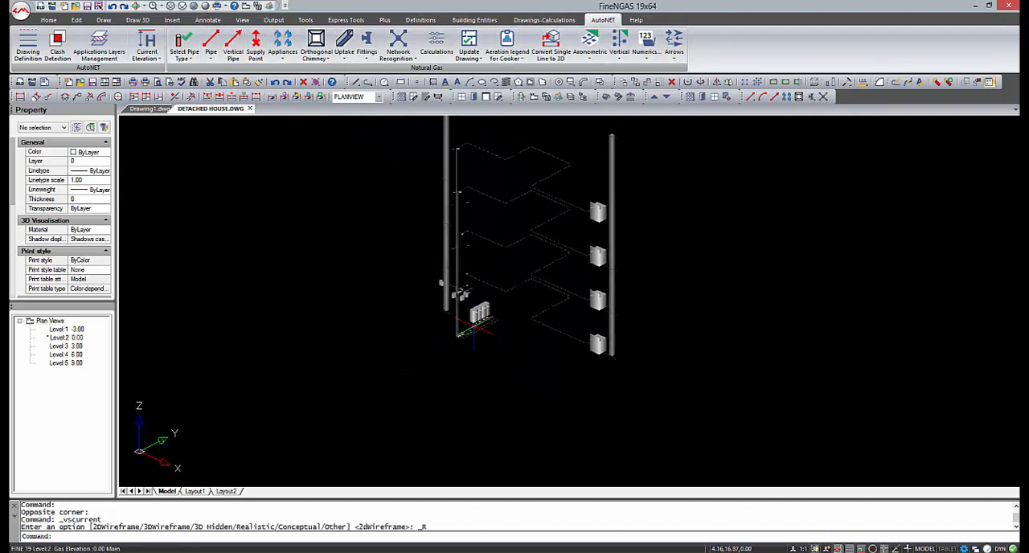
scroll(470, 329, up, 3)
scroll(498, 310, up, 8)
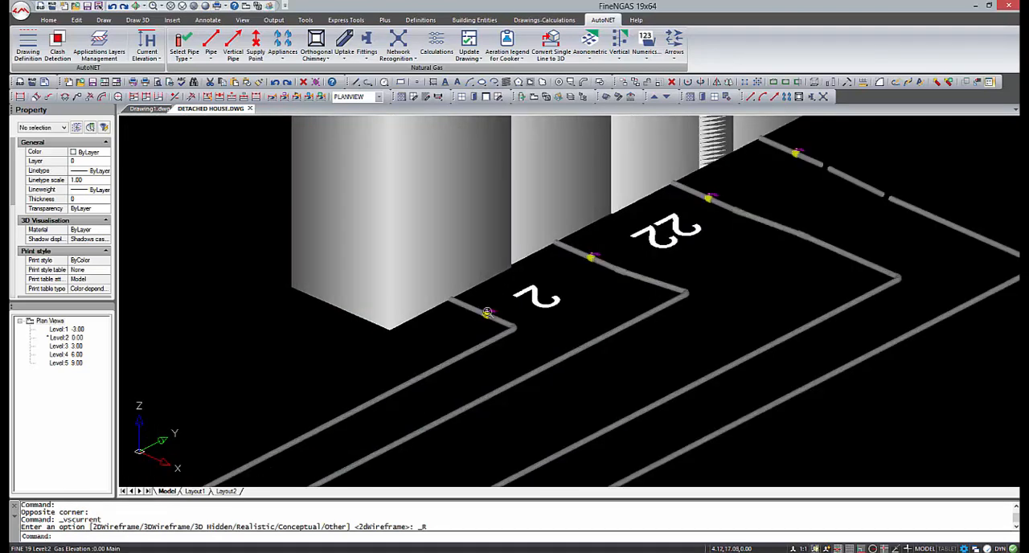
scroll(514, 319, up, 5)
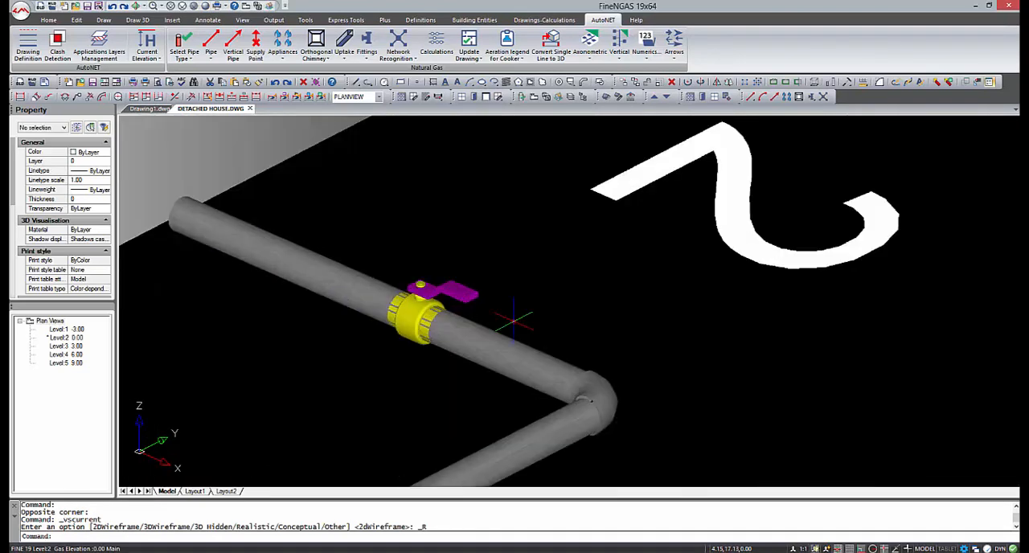
scroll(488, 354, down, 3)
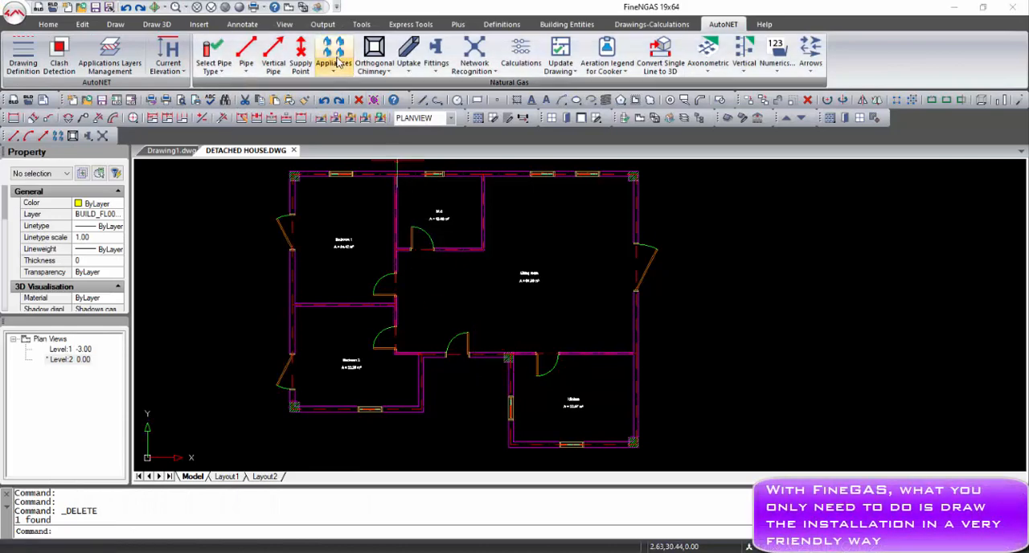
Insert the Gas Stove 4 appliance as a full drawing in the kitchen and move it close to the lower-right corner column.
click(335, 58)
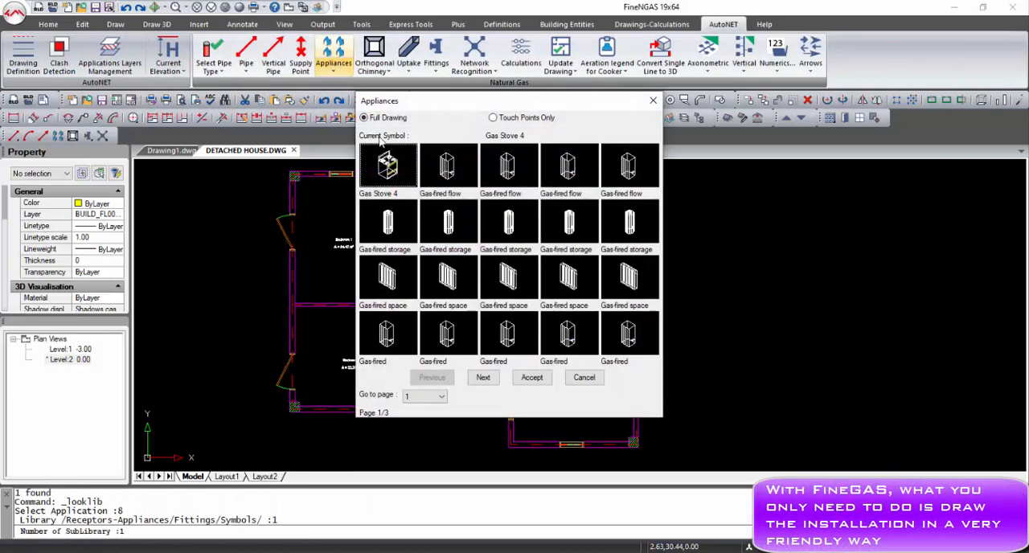
click(532, 378)
click(608, 421)
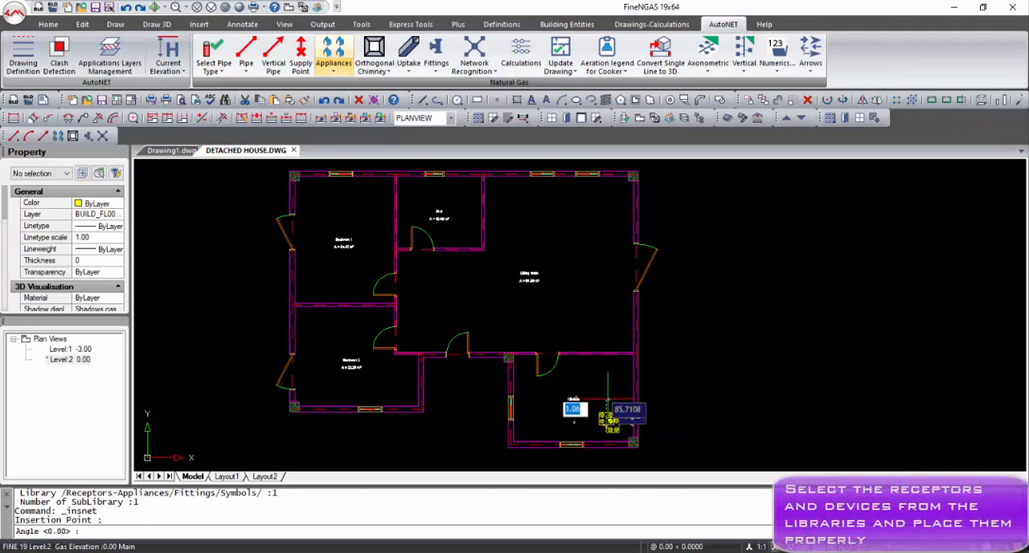
key(Return)
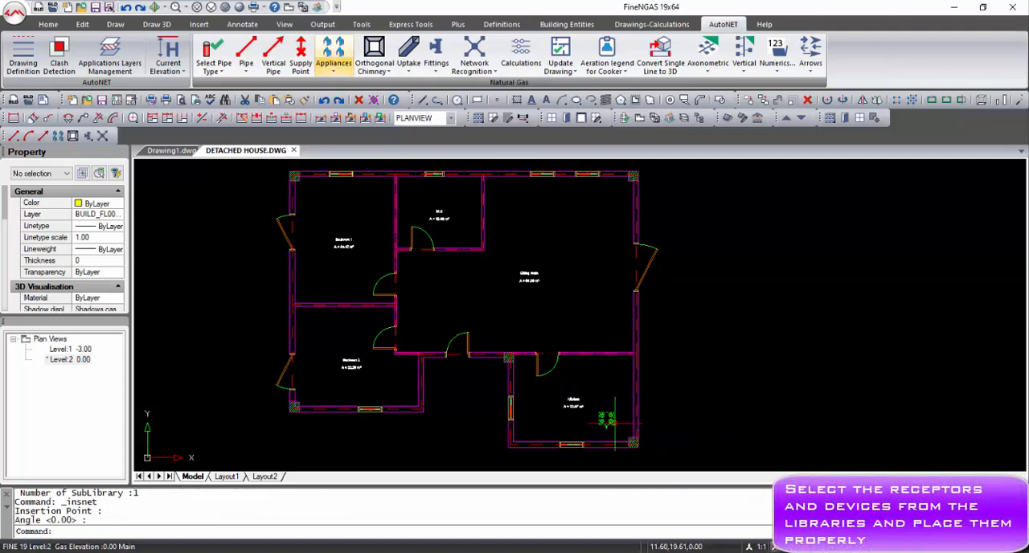
click(608, 420)
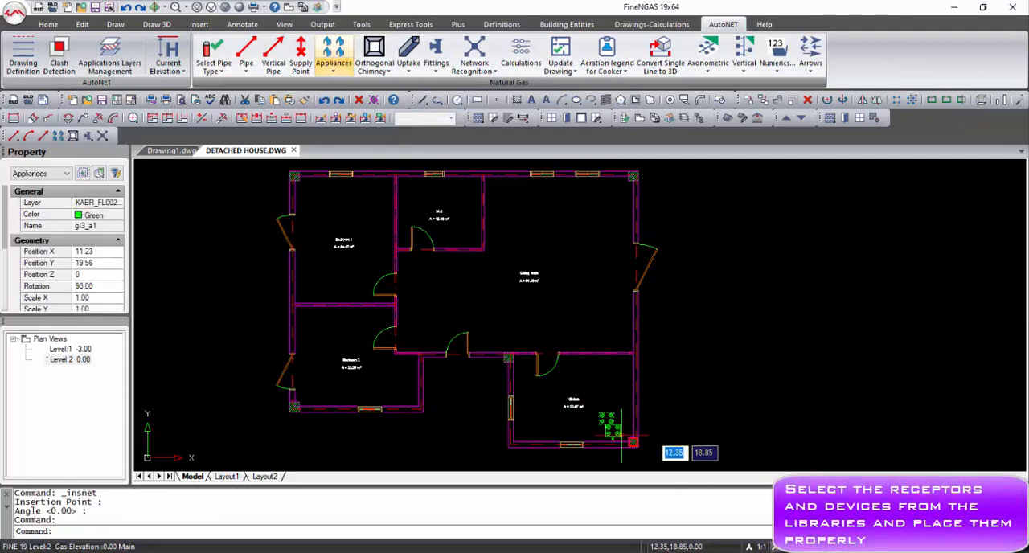
key(Escape)
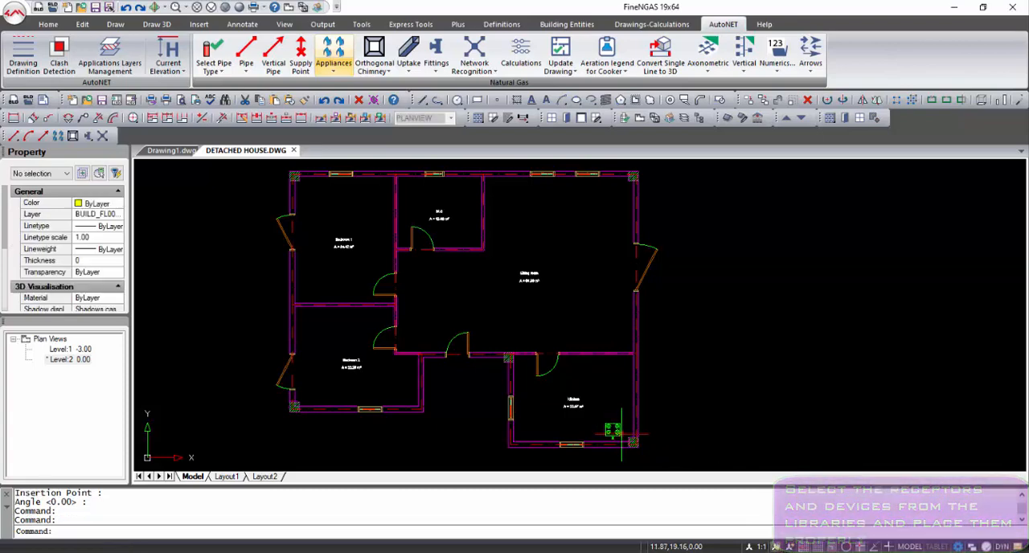
Start a pipe parallel to the walls at the kitchen's lower-left inside corner, with a wall distance of 2 mm.
scroll(585, 421, up, 2)
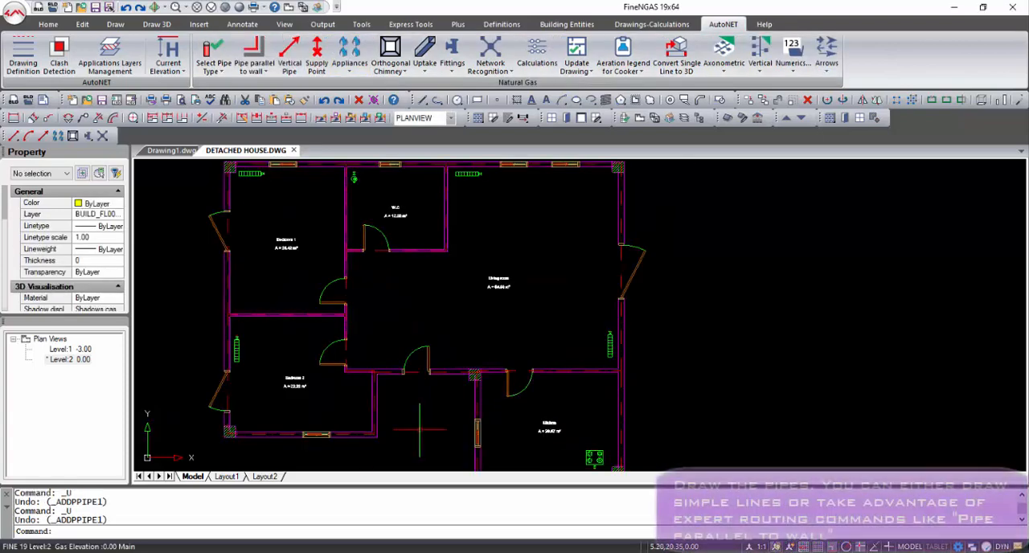
scroll(442, 442, up, 2)
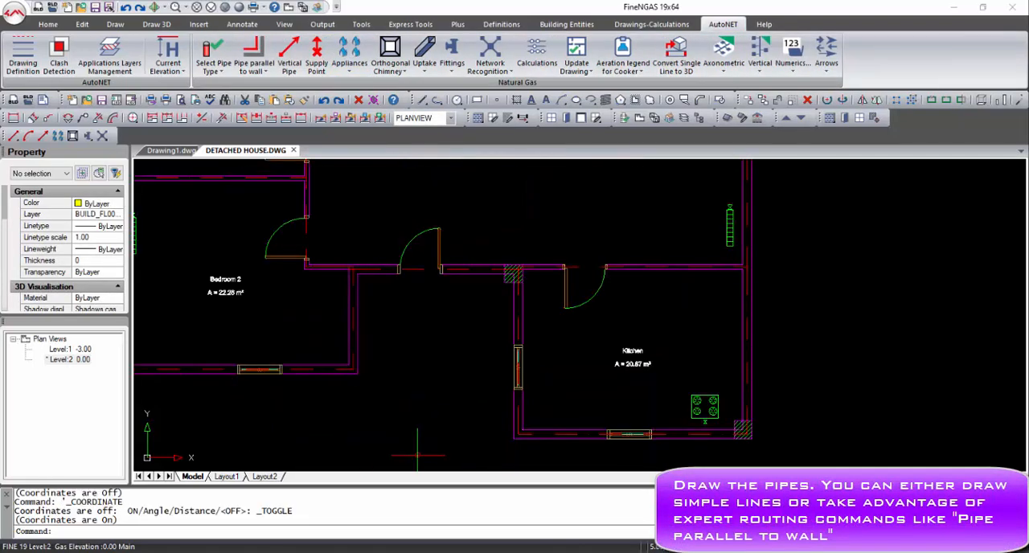
click(262, 69)
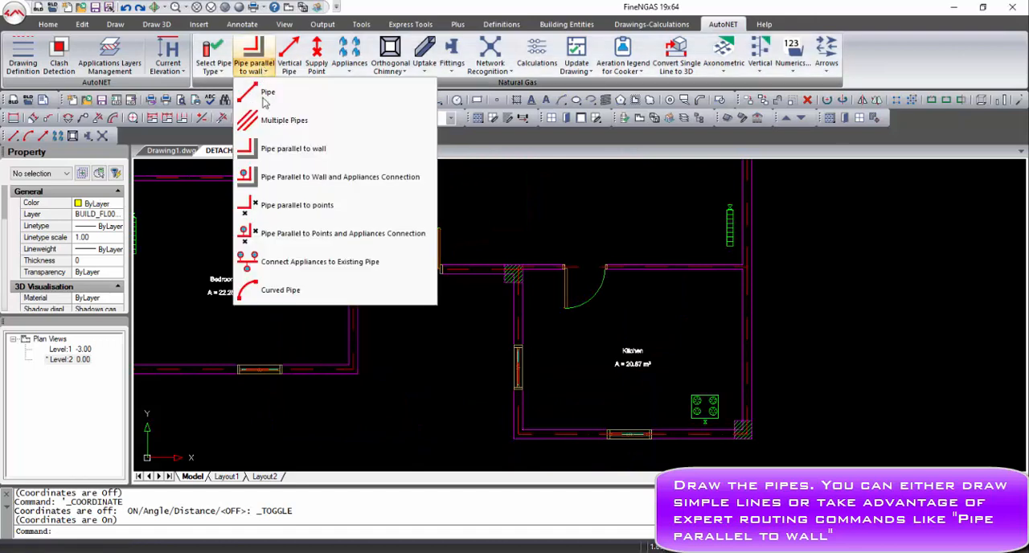
click(265, 94)
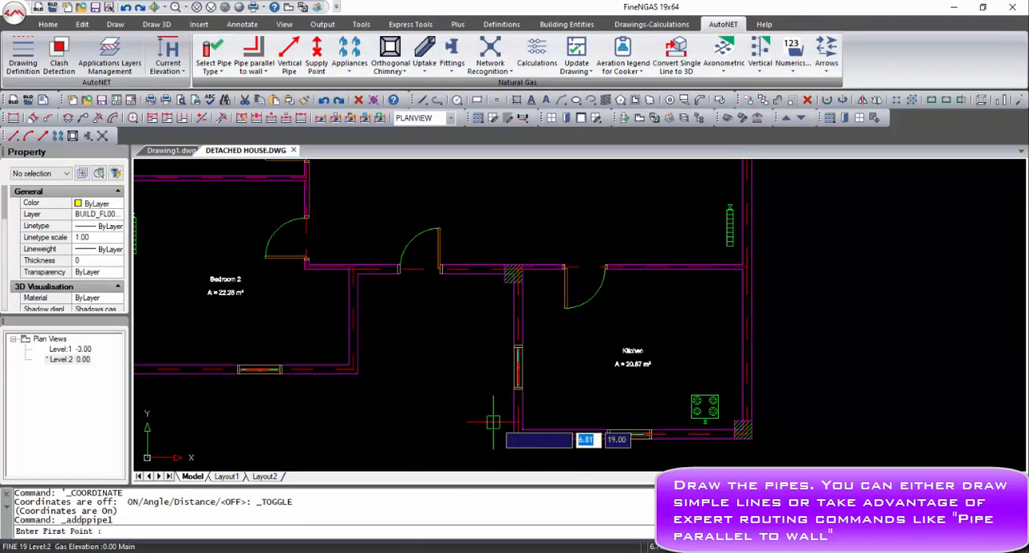
shift+right_click(527, 431)
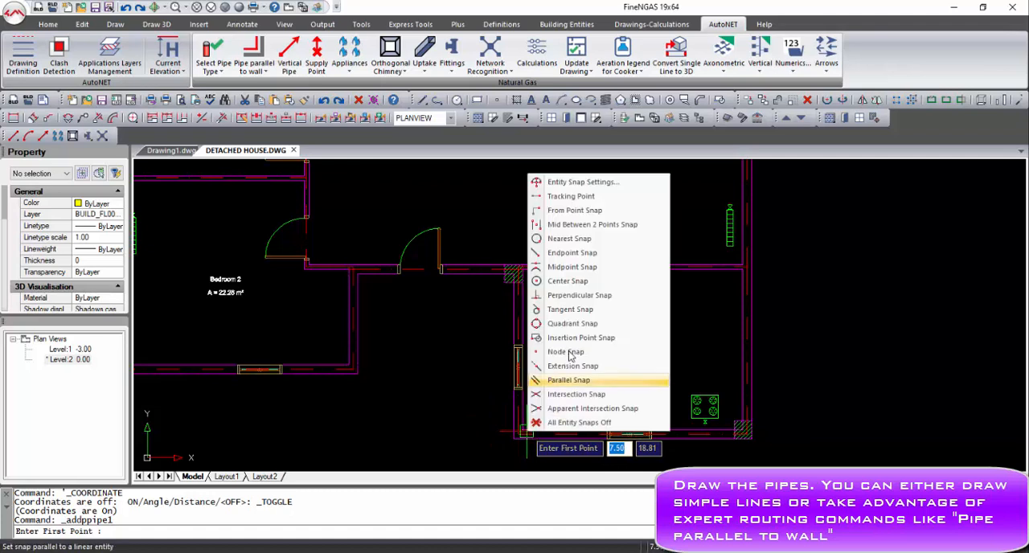
click(548, 249)
scroll(529, 412, up, 2)
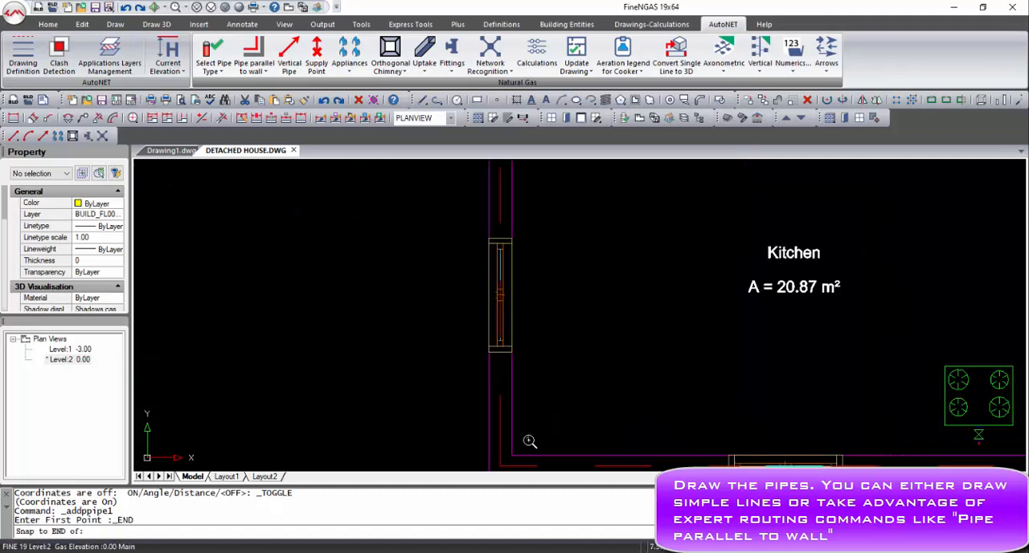
click(517, 451)
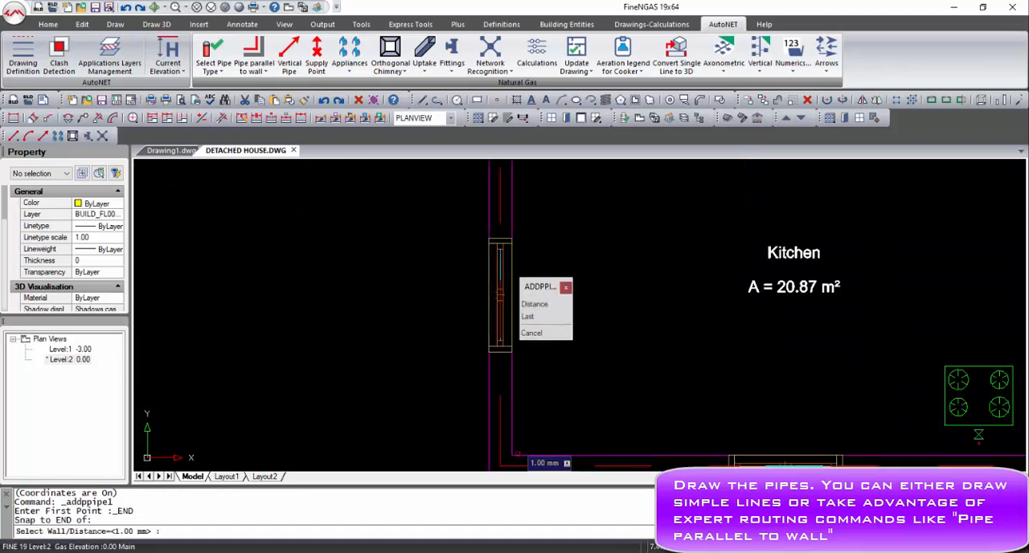
click(533, 308)
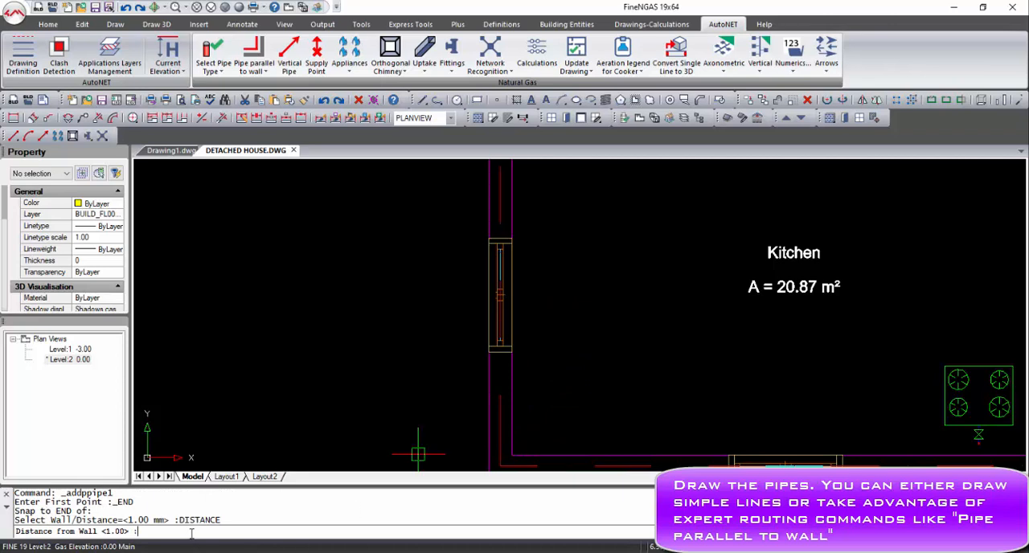
text(2)
key(Return)
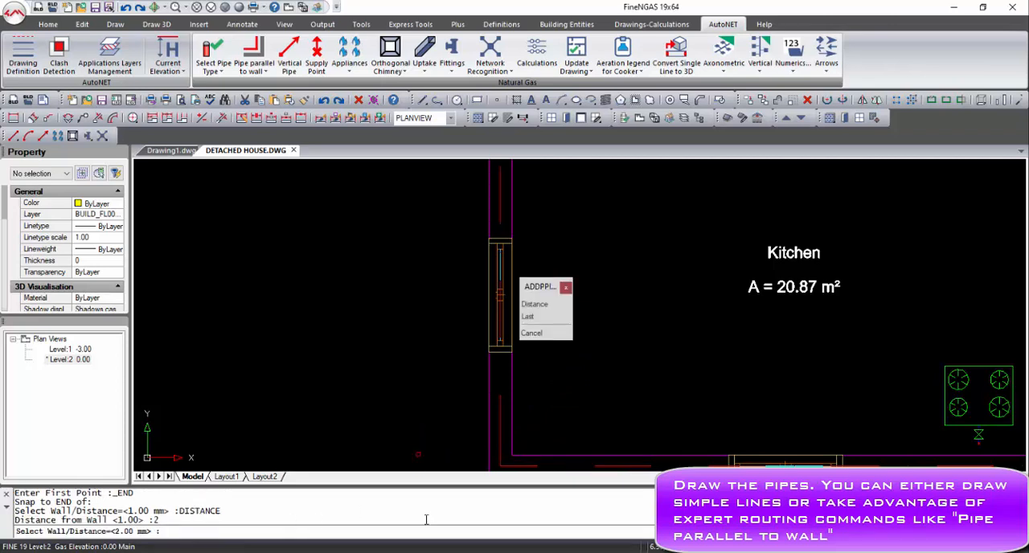
Route the pipe along the kitchen's lower wall, the house's right wall, the upper wall and the left wall.
middle_drag(668, 417, 641, 340)
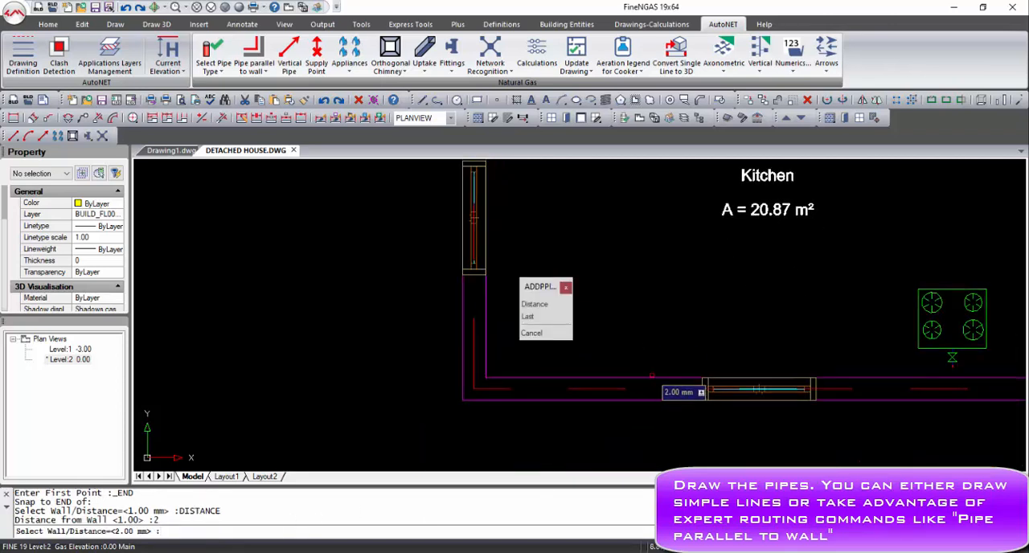
click(652, 377)
scroll(652, 377, down, 5)
scroll(697, 357, up, 2)
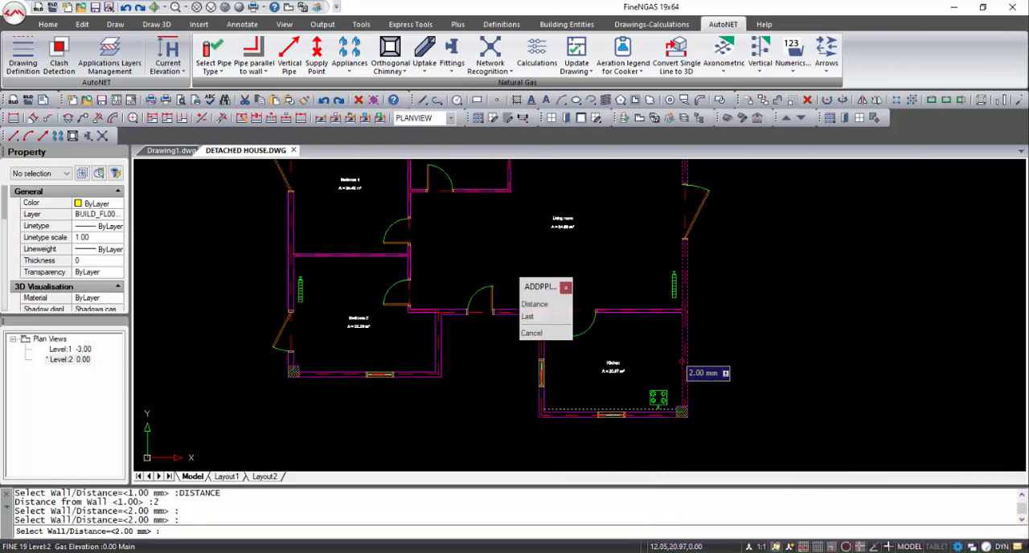
middle_drag(631, 302, 632, 408)
click(654, 217)
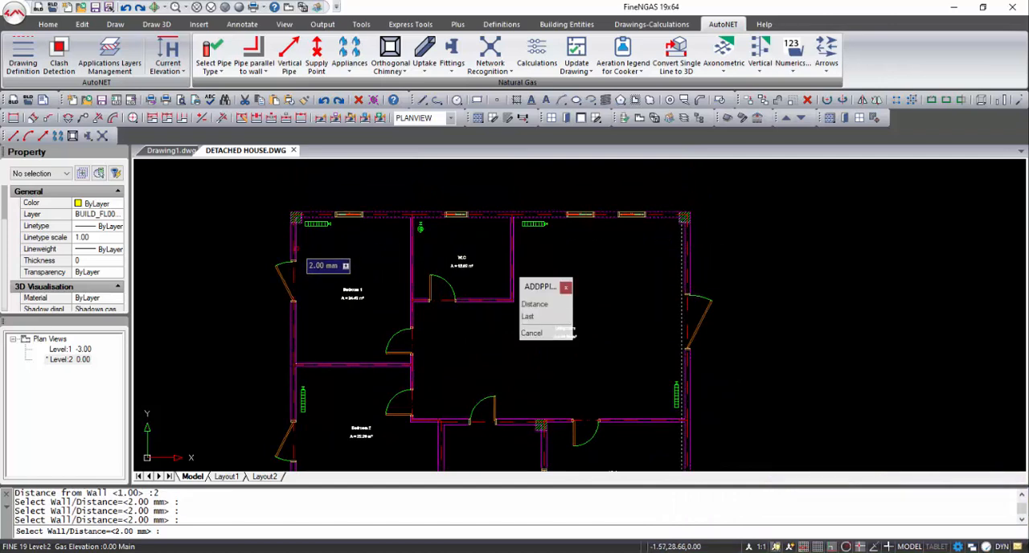
click(296, 249)
Continue the pipe along Bedroom 2's lower and right walls and end it partway up the right wall.
middle_drag(323, 310, 347, 220)
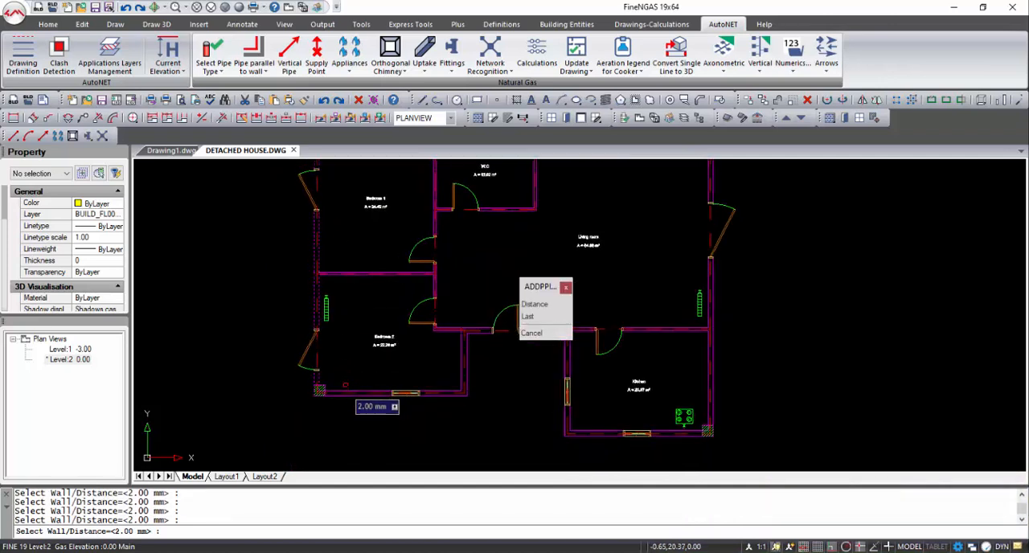
click(347, 395)
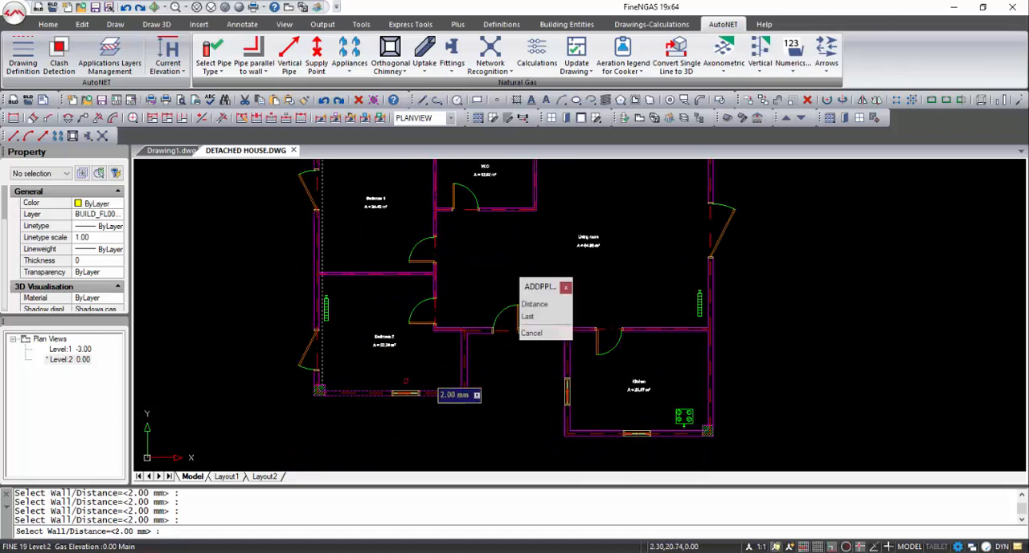
click(463, 368)
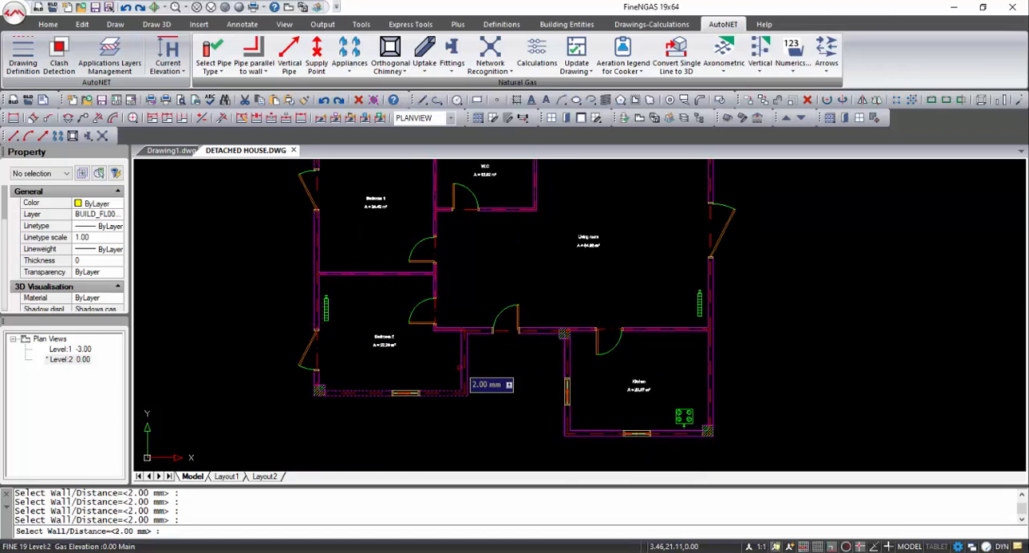
right_click(460, 367)
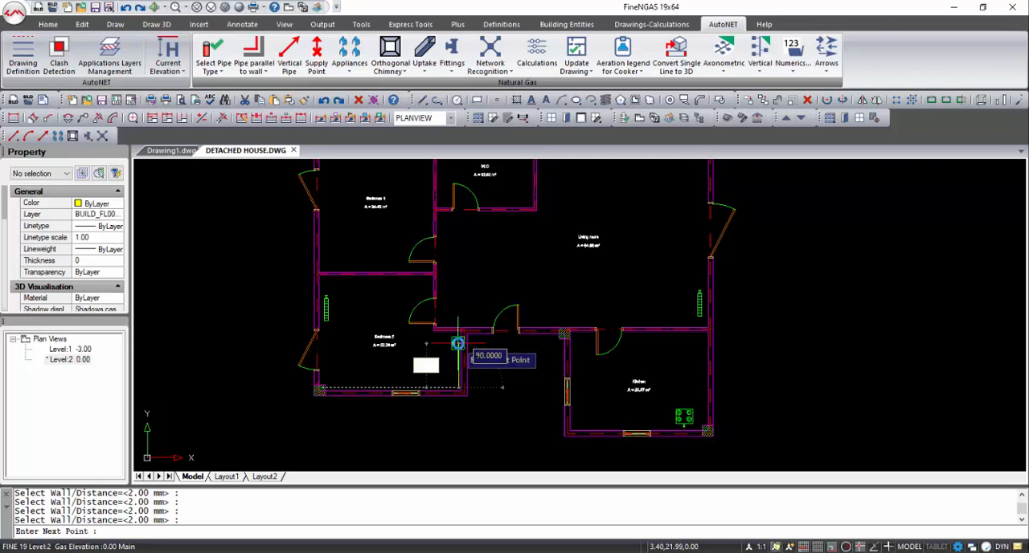
right_click(459, 344)
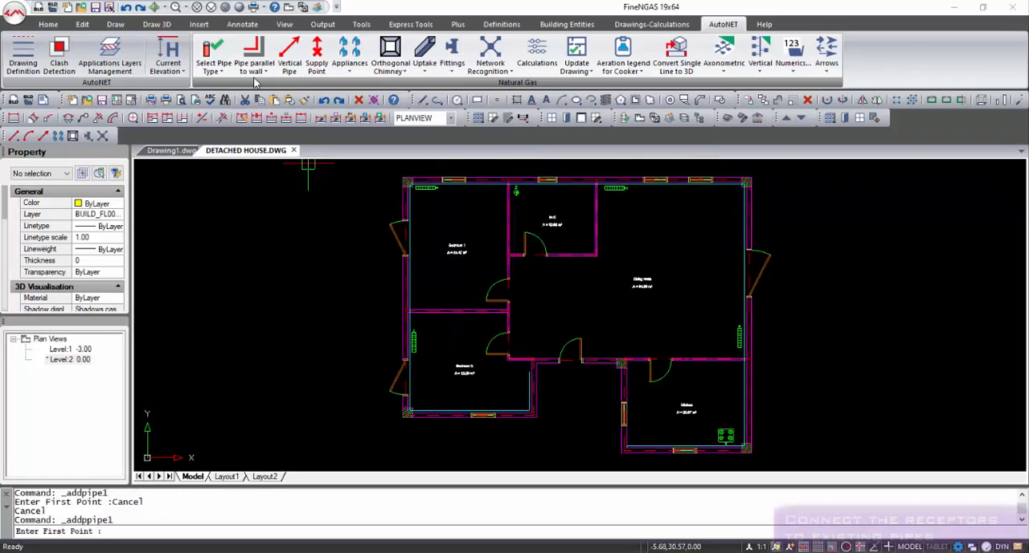
Connect the kitchen's gas stove to the existing pipe along the lower wall with Connect Appliances to Existing Pipe.
click(254, 68)
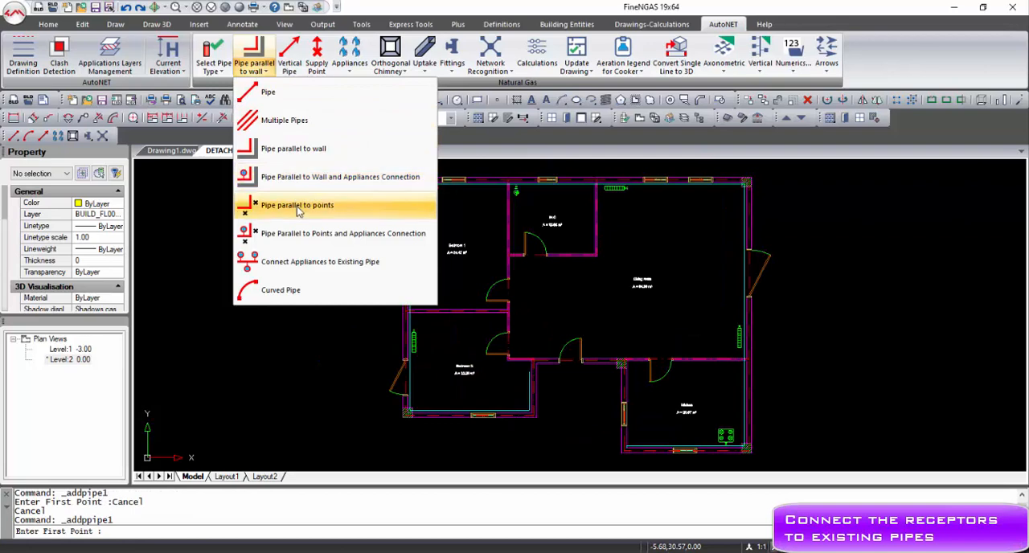
click(310, 262)
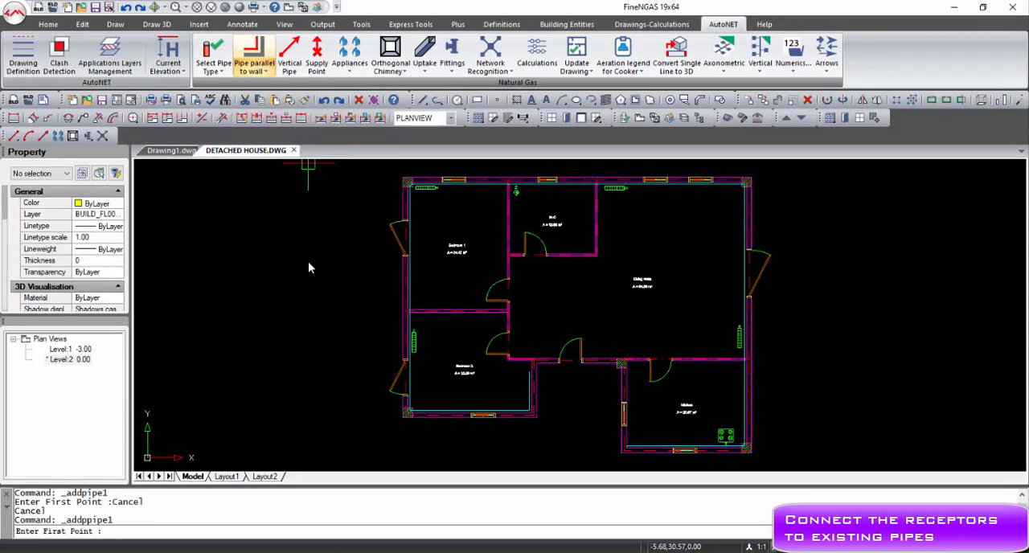
scroll(688, 422, up, 5)
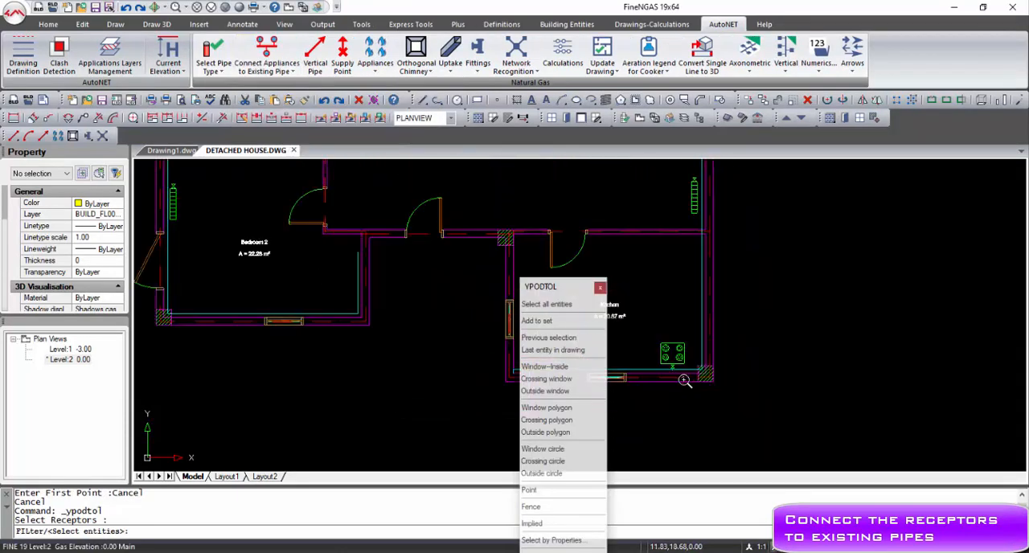
click(679, 355)
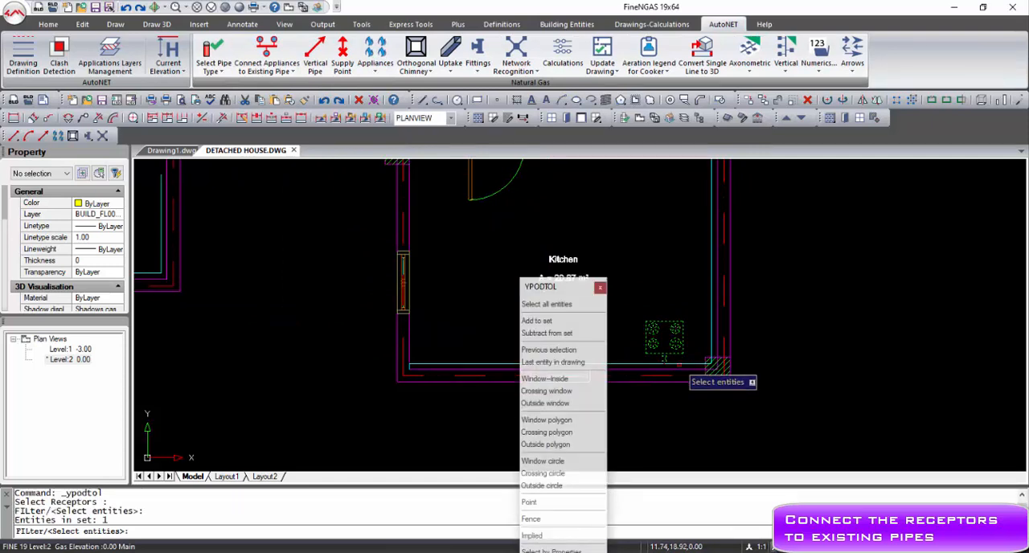
key(Return)
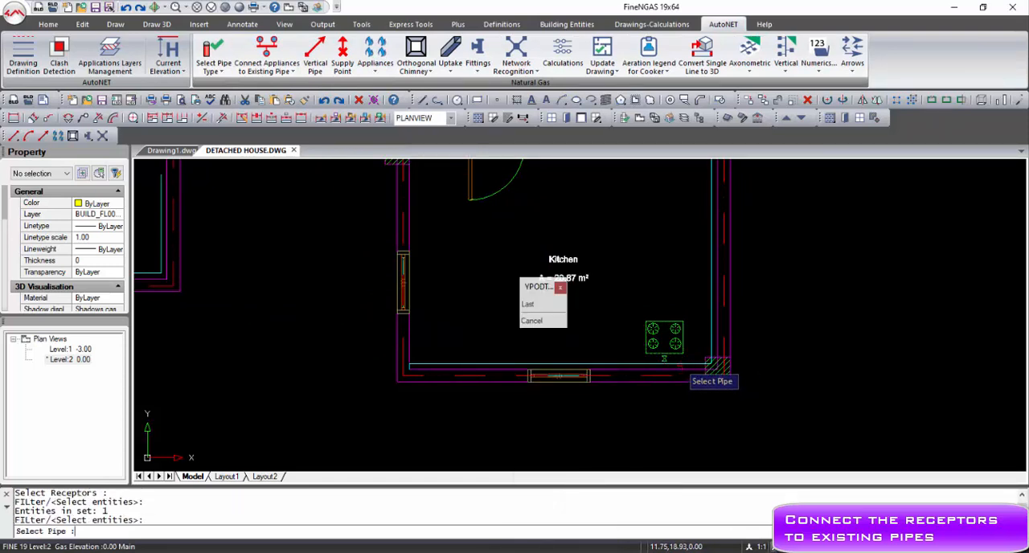
click(679, 367)
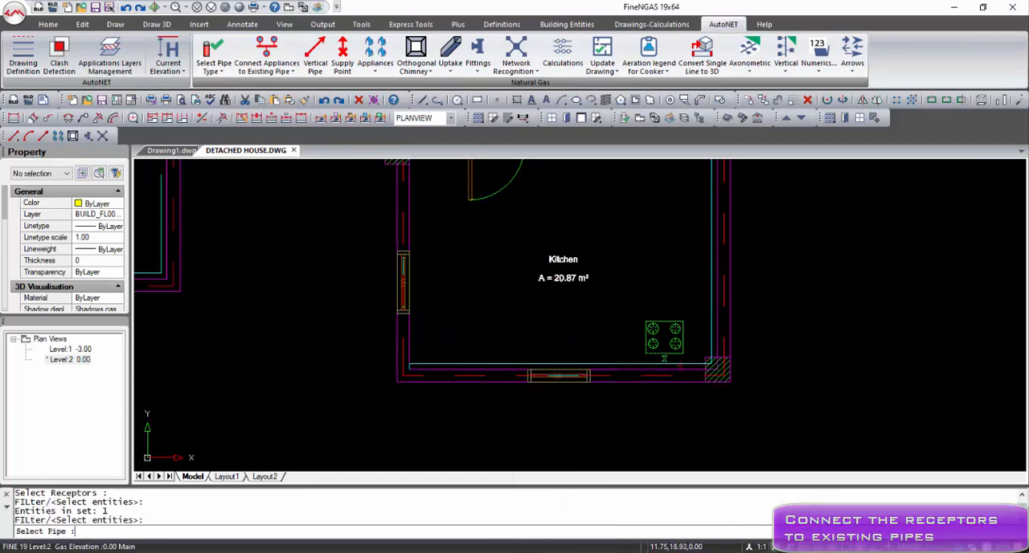
Examine the stove's pipe connection in the building's 3D view and return to the plan view.
click(306, 10)
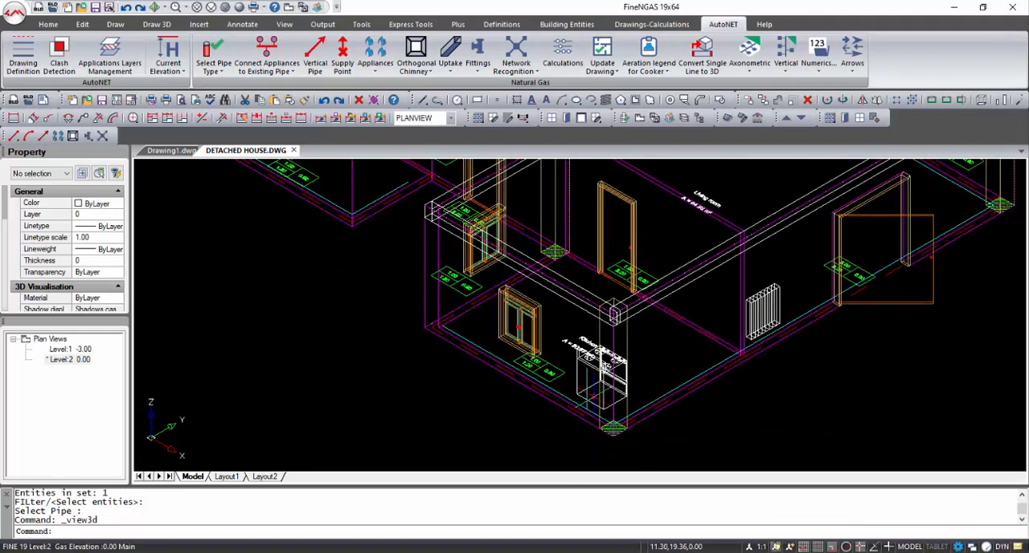
scroll(593, 393, up, 5)
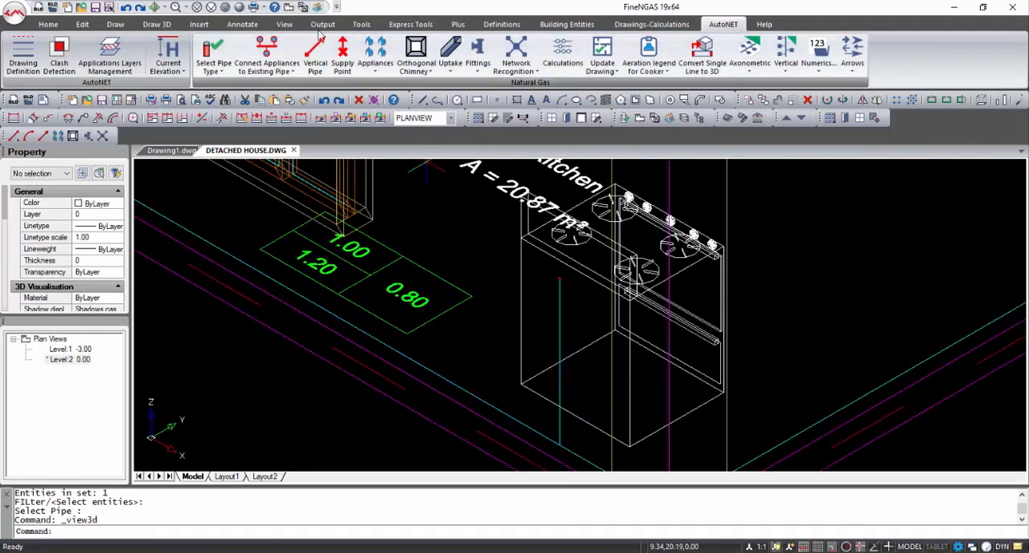
click(290, 7)
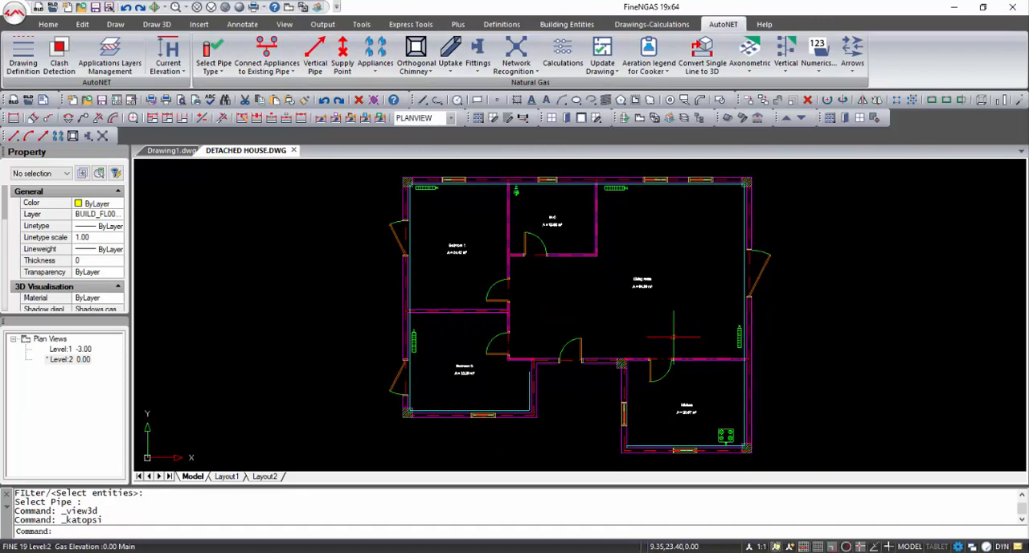
Add a vertical pipe at the free pipe end in Bedroom 2, from height -3 to height 0.
click(315, 56)
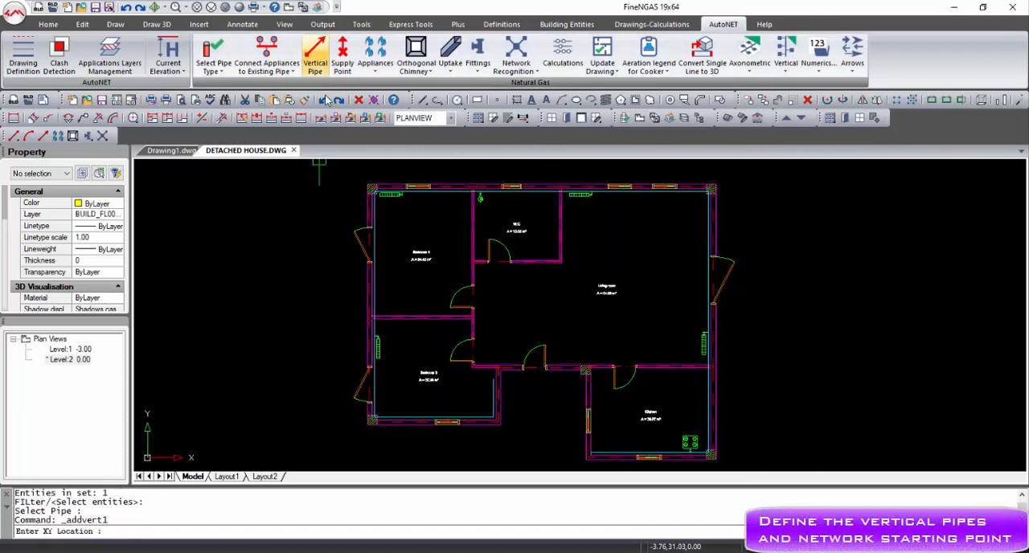
scroll(491, 354, up, 4)
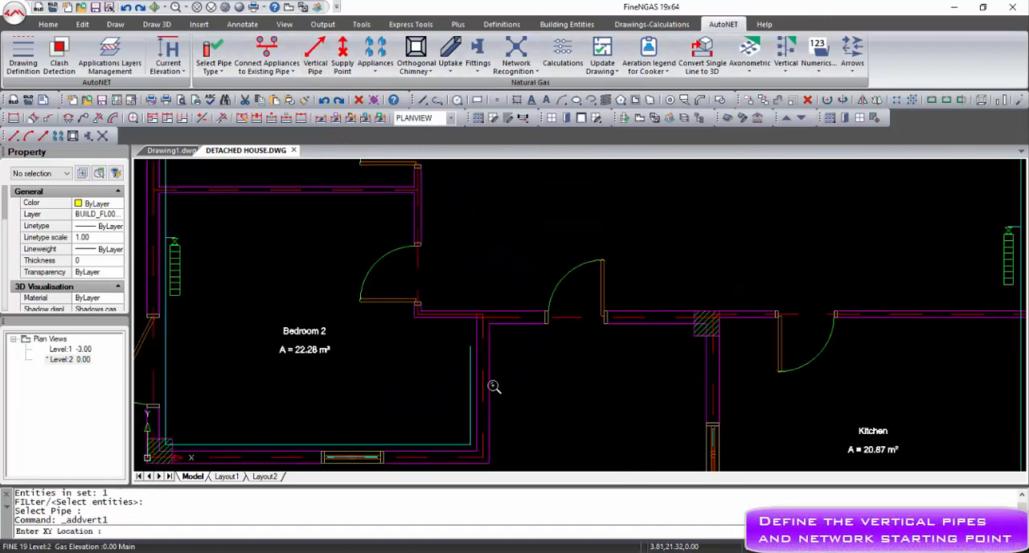
click(470, 347)
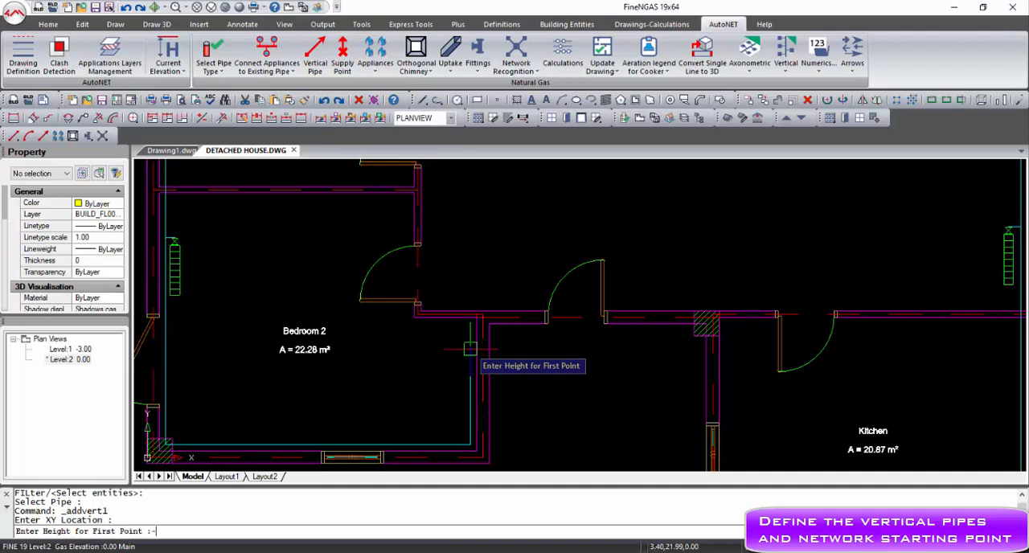
text(-3)
key(Return)
text(0)
key(Return)
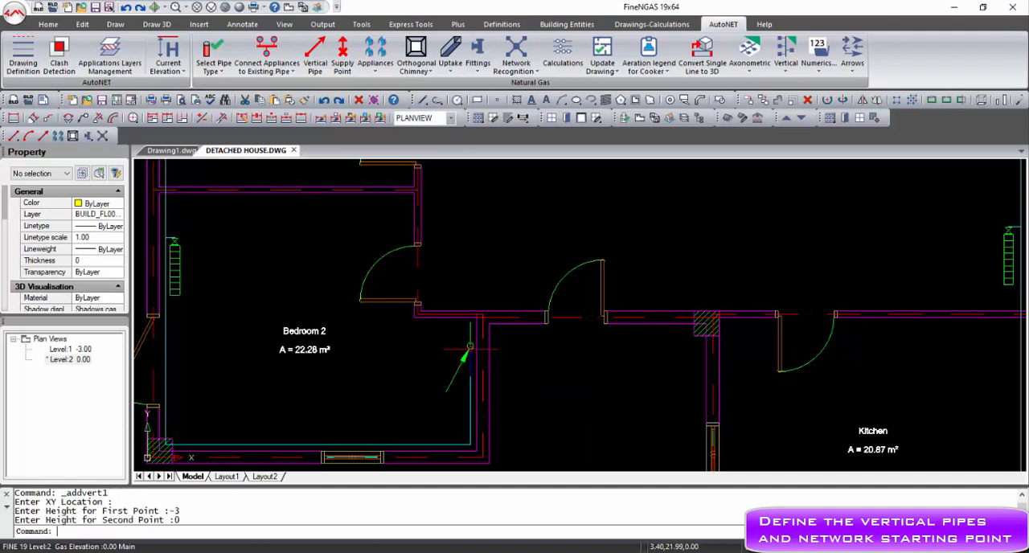
On Level 1, draw a pipe from the vertical pipe about 1 m down the plan and about 3.3 m to the left.
double_click(70, 349)
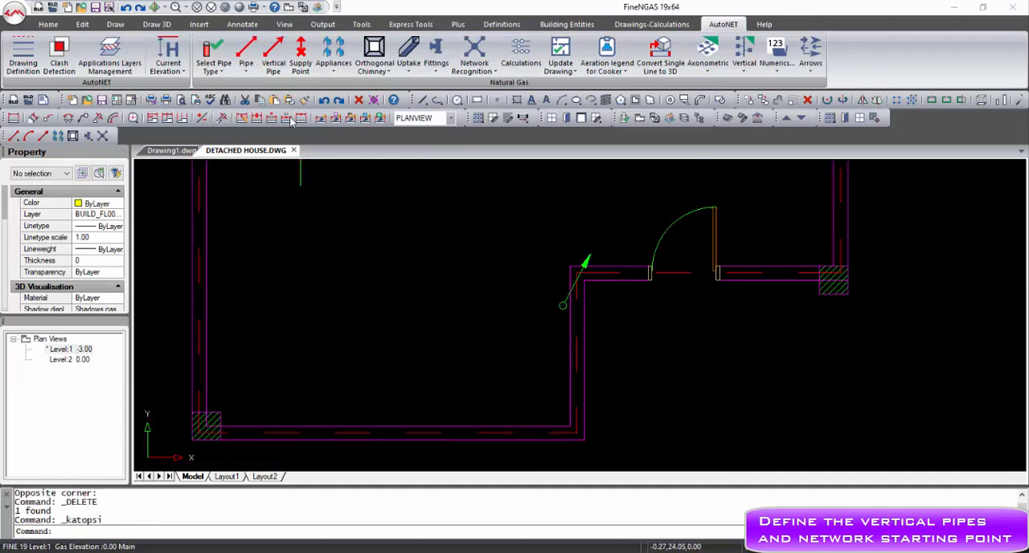
click(245, 71)
click(251, 87)
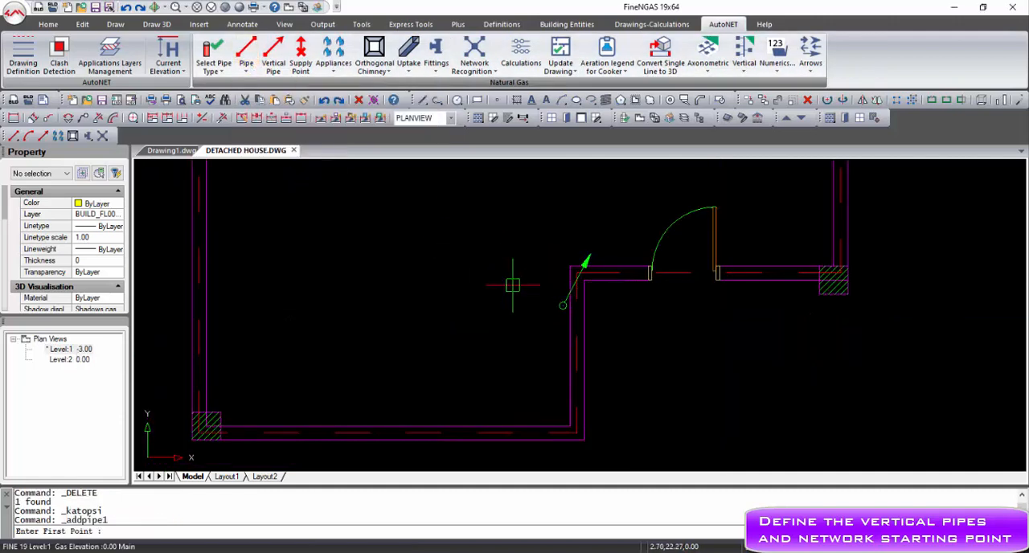
click(560, 309)
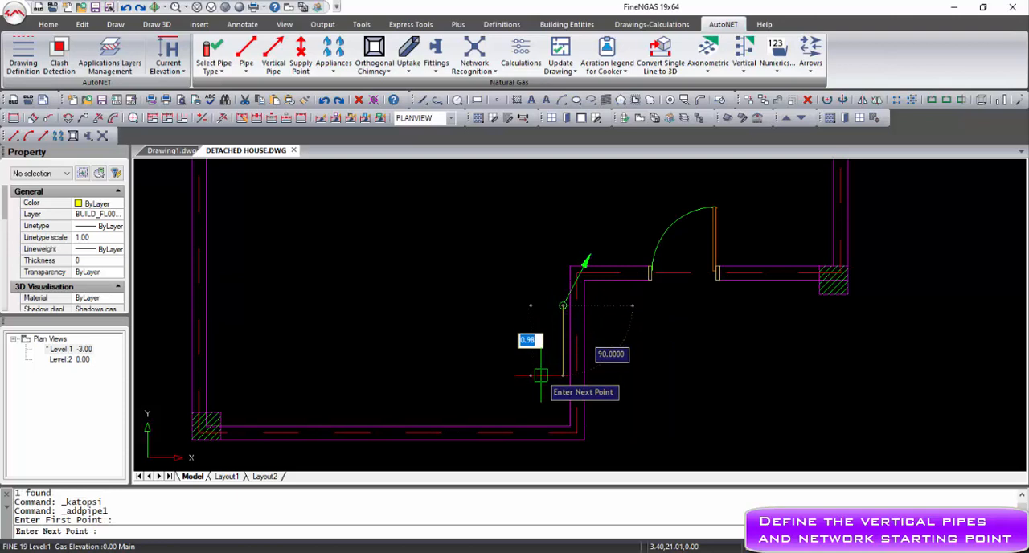
click(539, 378)
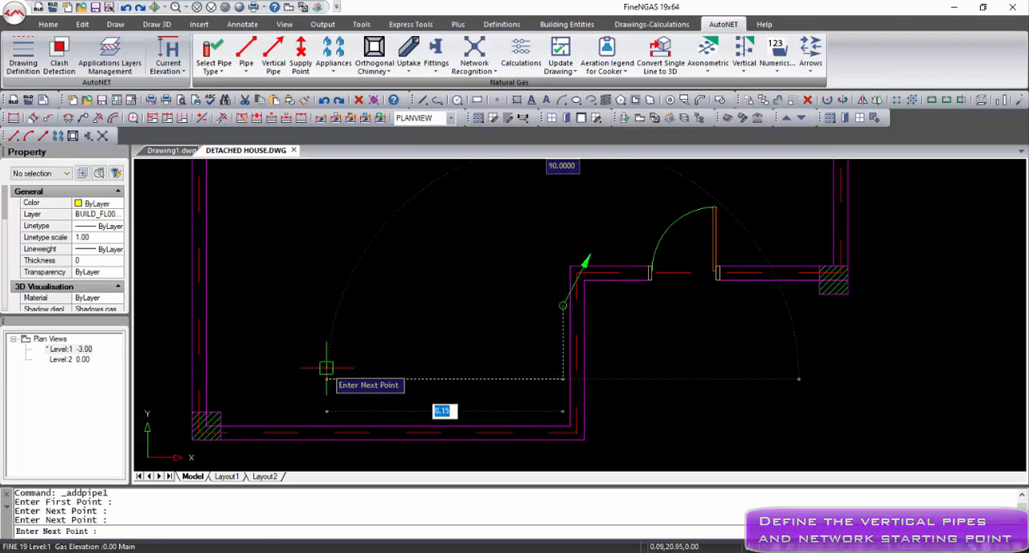
right_click(326, 365)
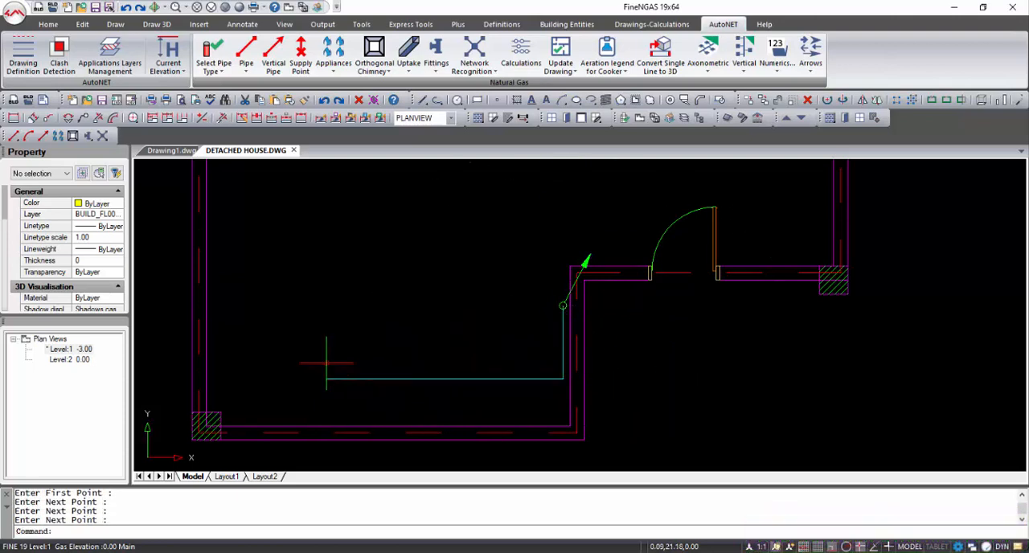
Place a supply point at the free end of the Level 1 pipe and run Network Recognition on the installation.
click(301, 54)
click(330, 377)
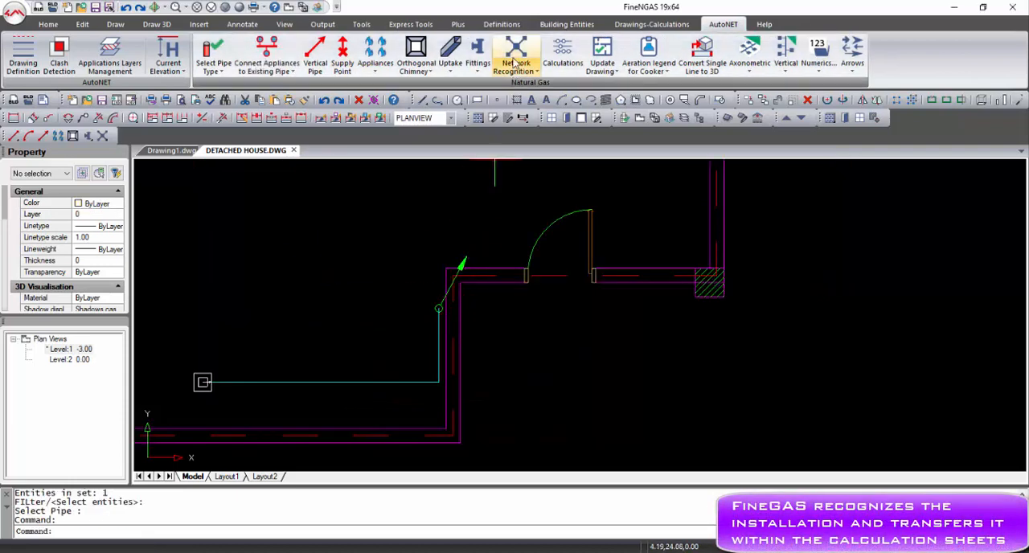
click(514, 63)
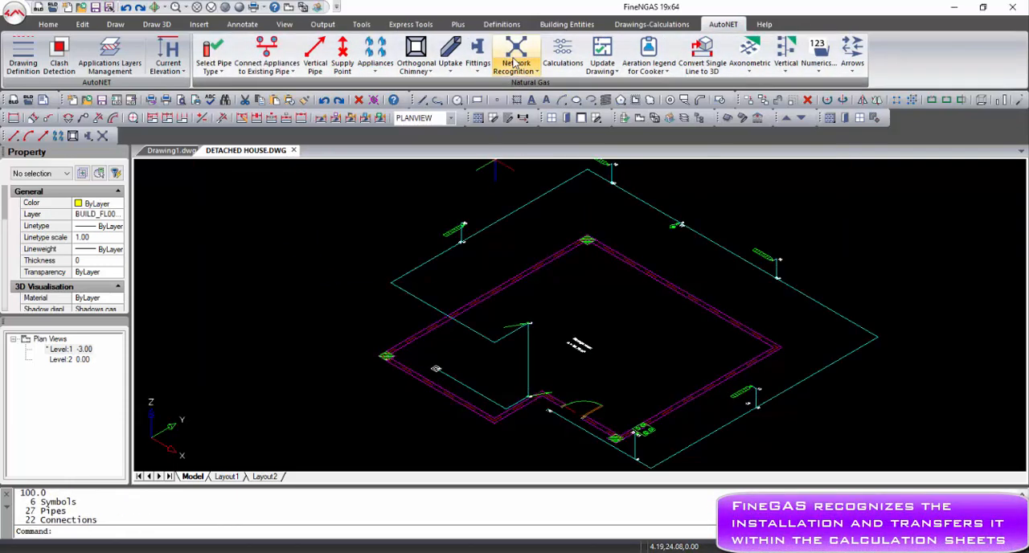
In the Level 2 plan view, place orthogonal chimney 1 outside the kitchen wall beside the stove, from elevation 0 to 3.
click(289, 9)
double_click(71, 359)
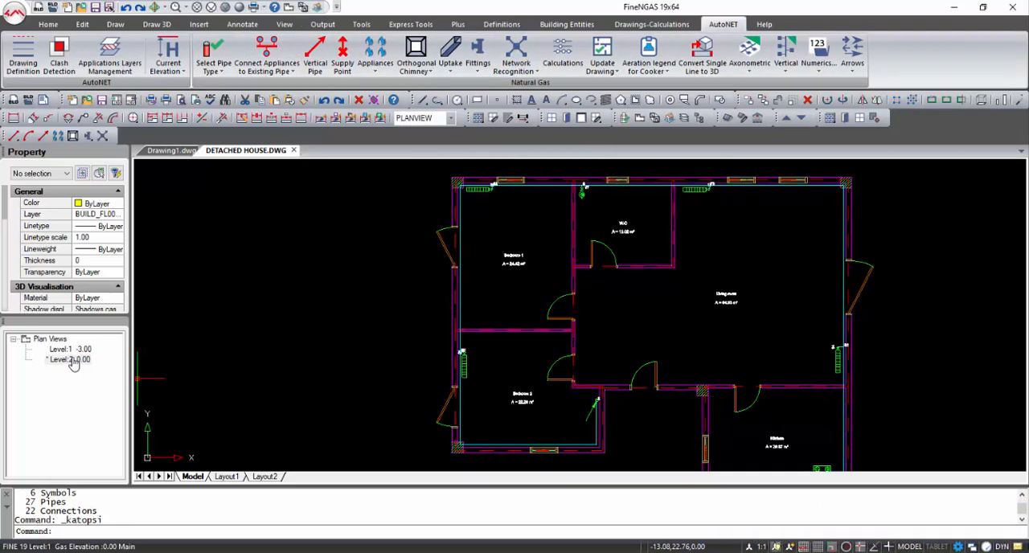
scroll(796, 410, up, 3)
scroll(737, 410, up, 2)
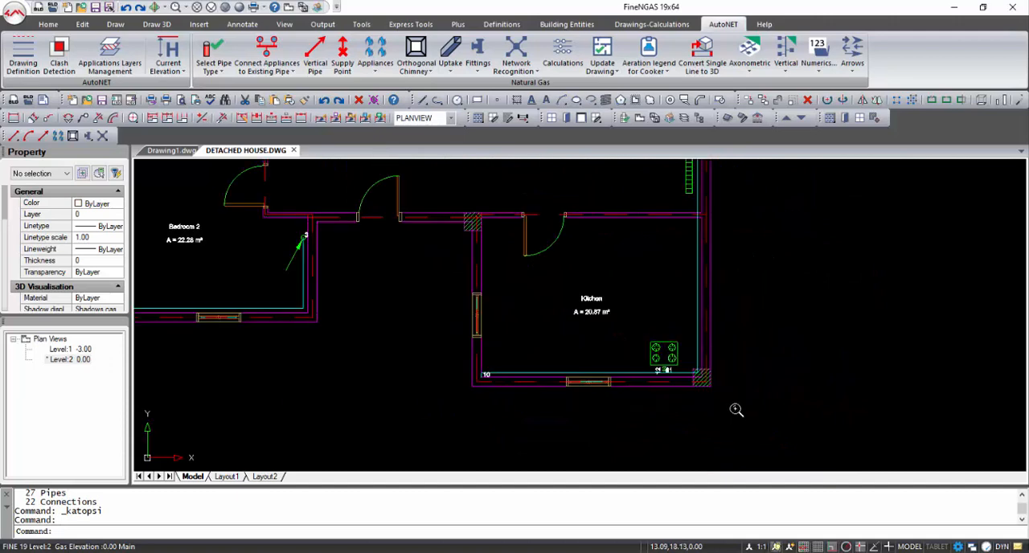
click(416, 51)
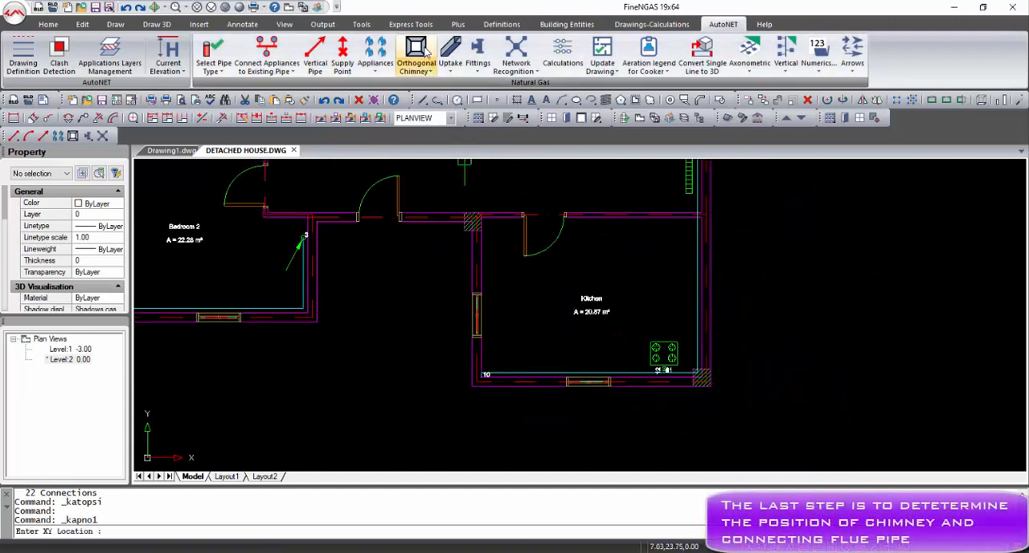
click(727, 351)
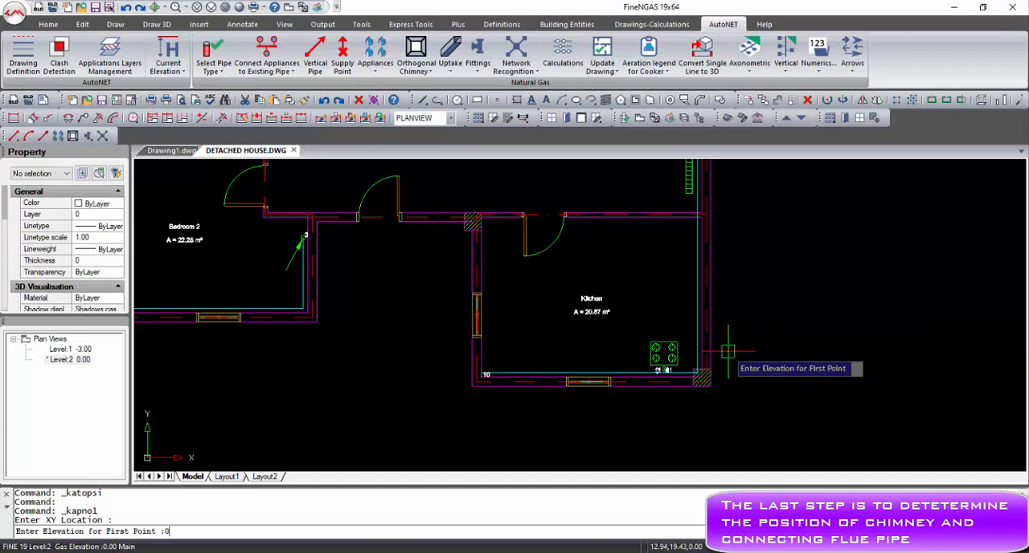
text(0)
key(Return)
key(Return)
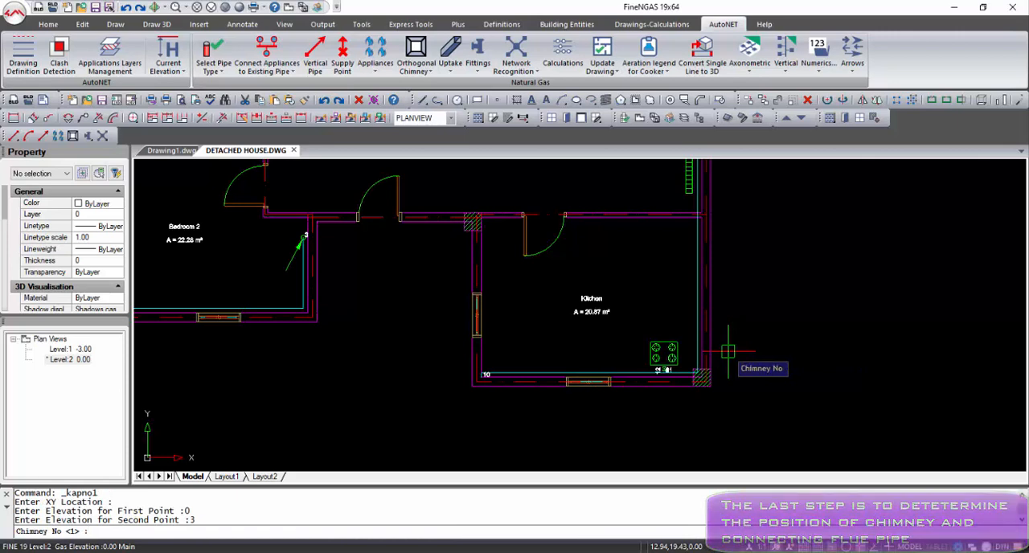
key(Return)
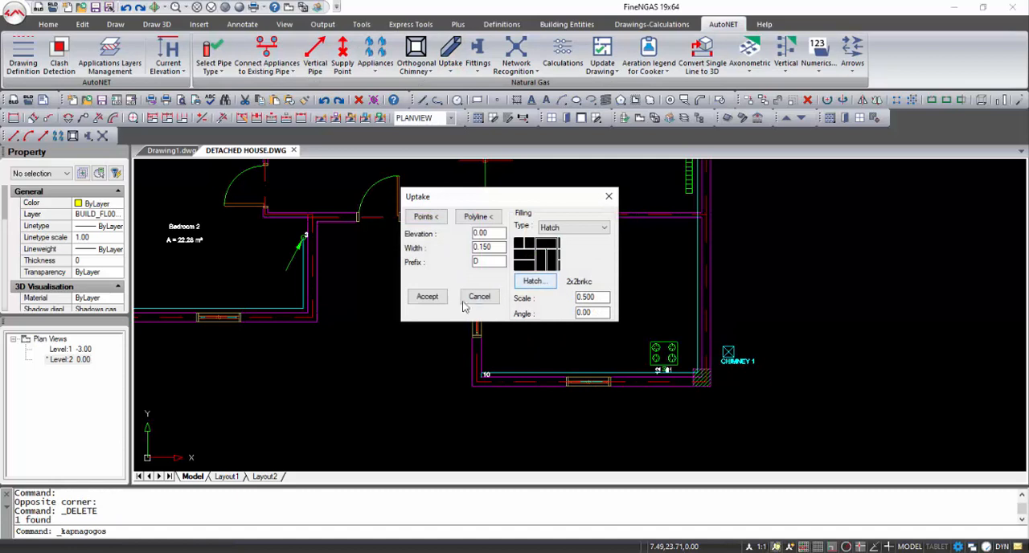
Draw a 0.150 wide uptake by points from the kitchen stove's corner through the wall to Chimney 1.
click(427, 218)
scroll(672, 358, up, 2)
click(675, 339)
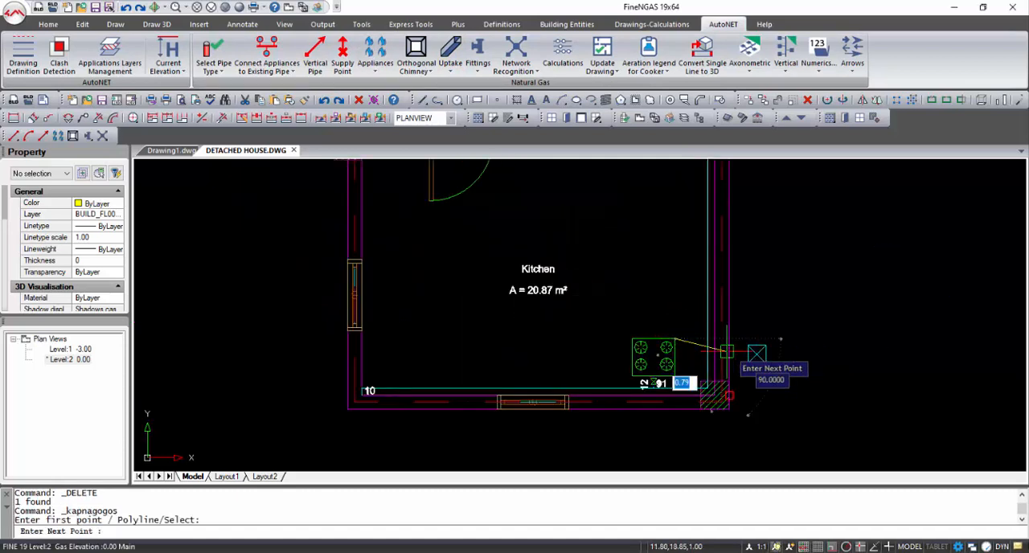
click(745, 347)
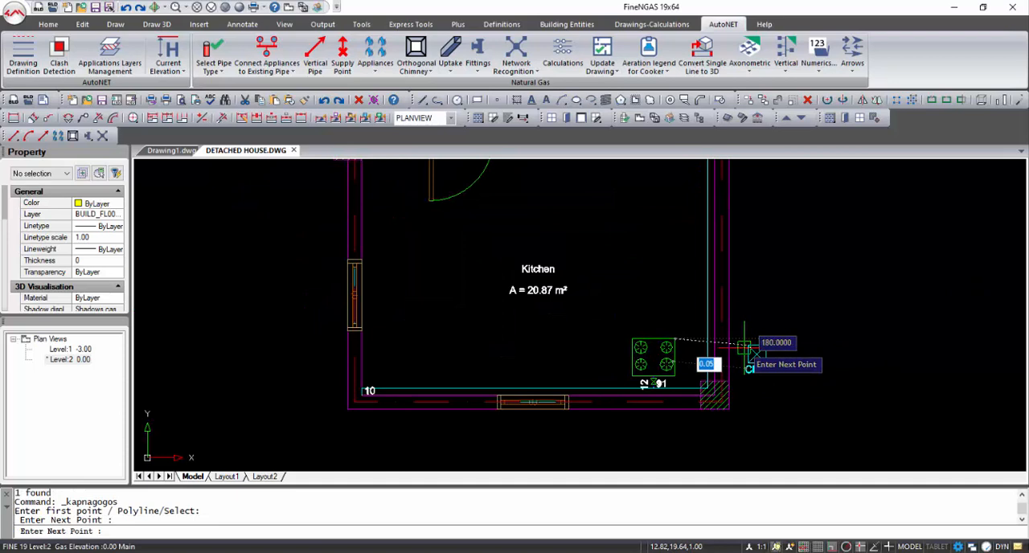
click(744, 348)
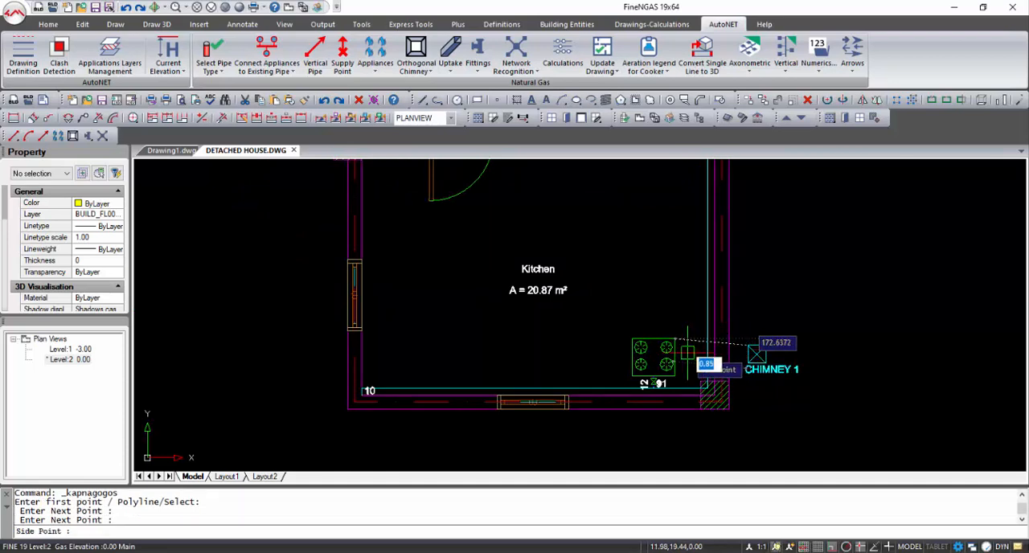
click(688, 352)
click(442, 301)
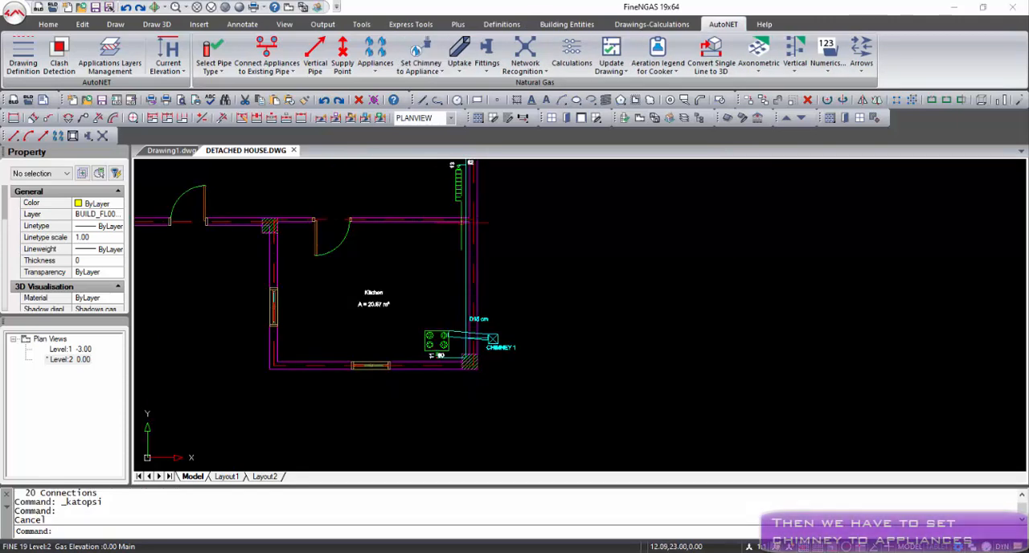
Assign the kitchen's gas stove to chimney 1 with Set Chimney to Appliance.
click(420, 67)
click(466, 176)
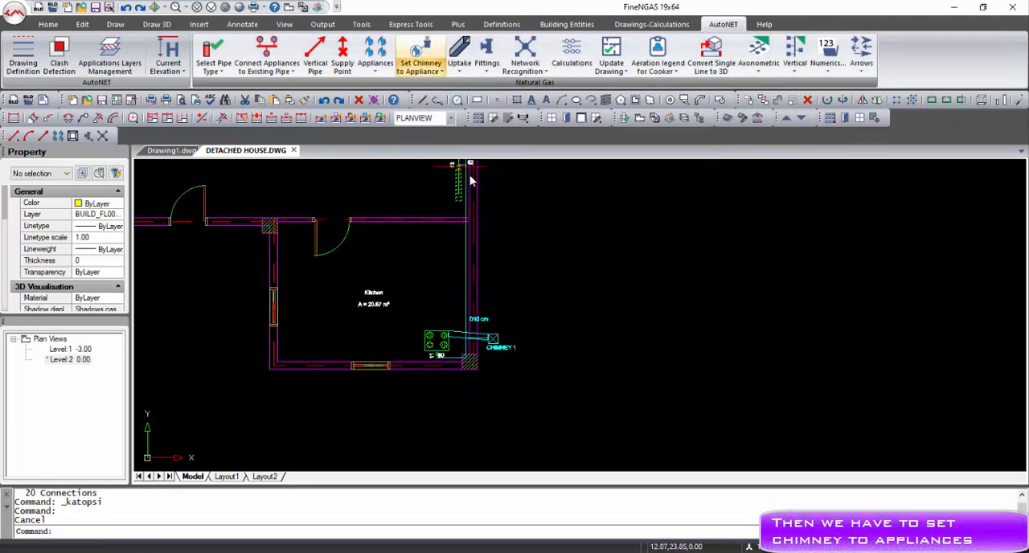
scroll(450, 352, up, 4)
click(439, 355)
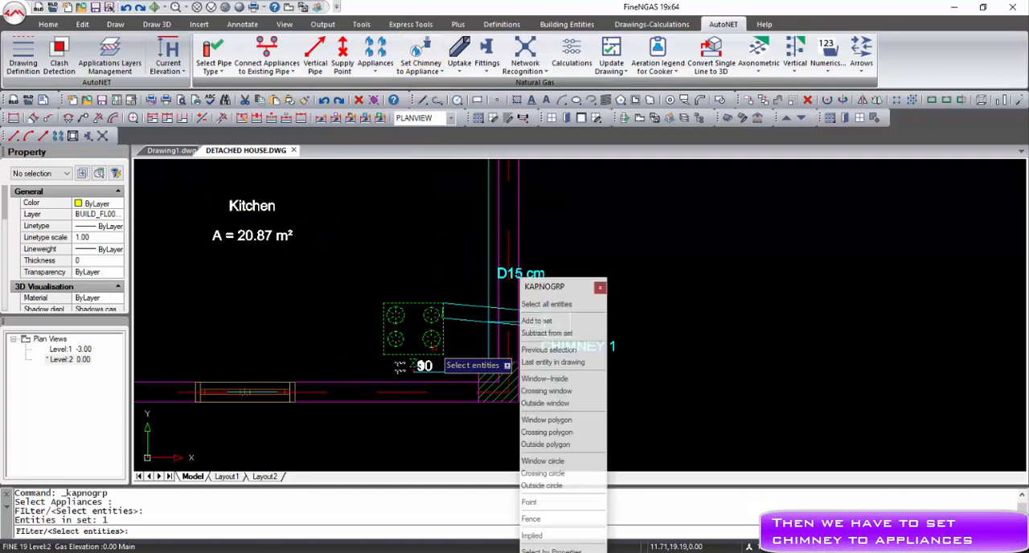
right_click(434, 349)
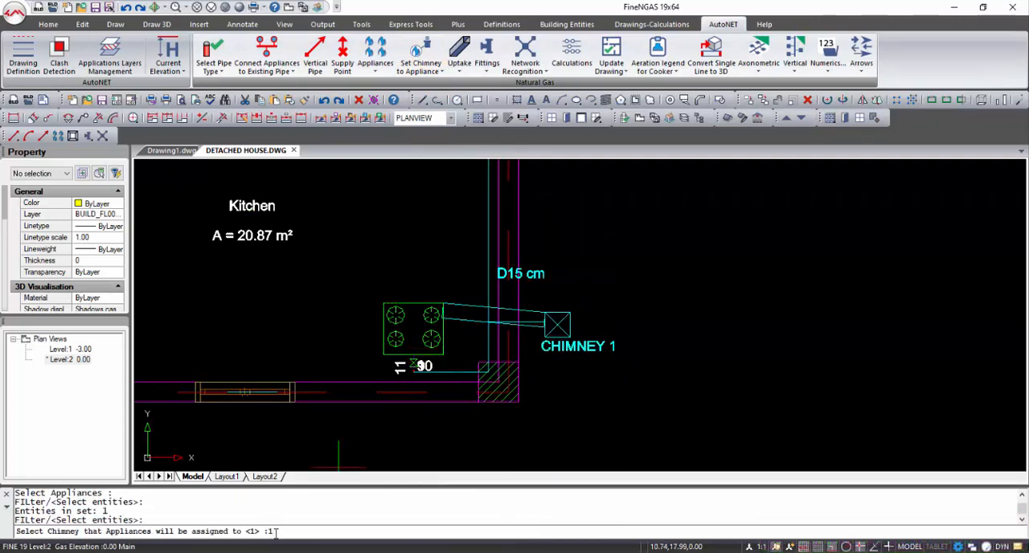
key(Return)
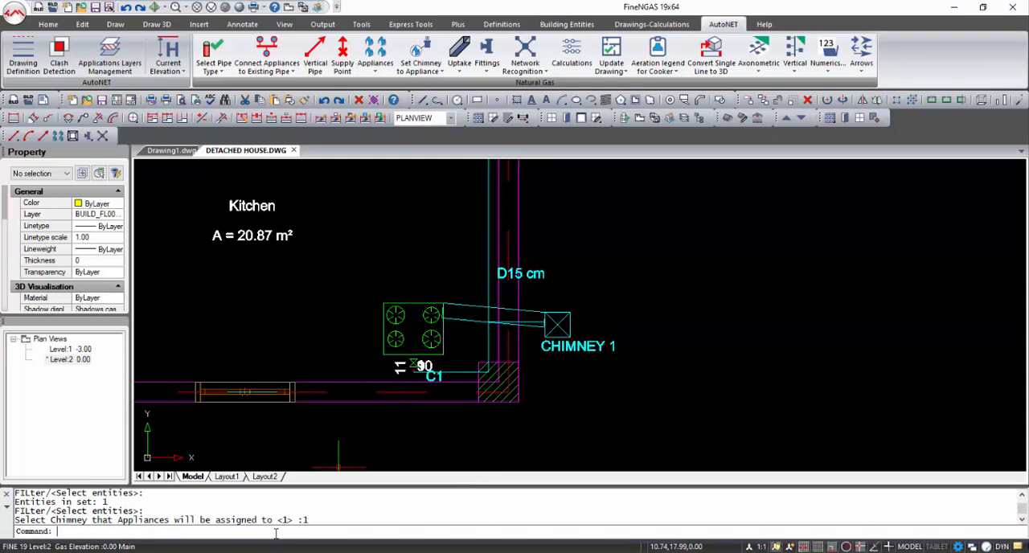
Load the drawn network into the maximized calculation sheet, saving the project changes, and run the calculation.
click(572, 65)
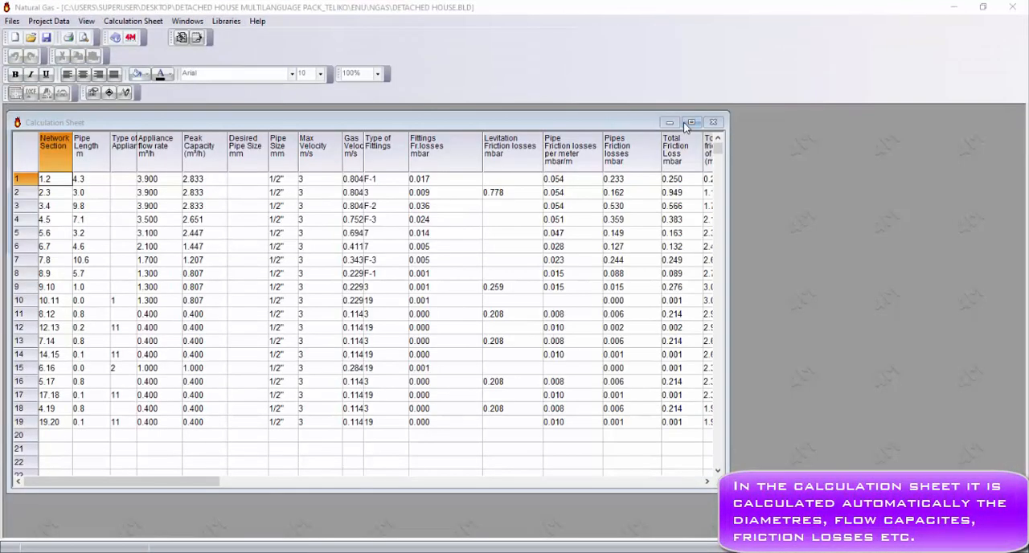
click(689, 123)
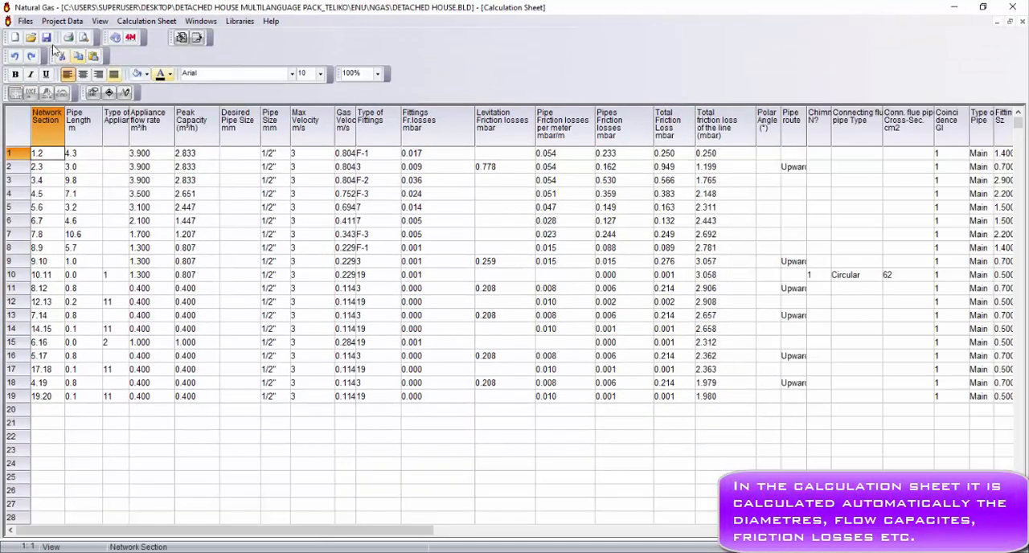
click(25, 21)
click(52, 45)
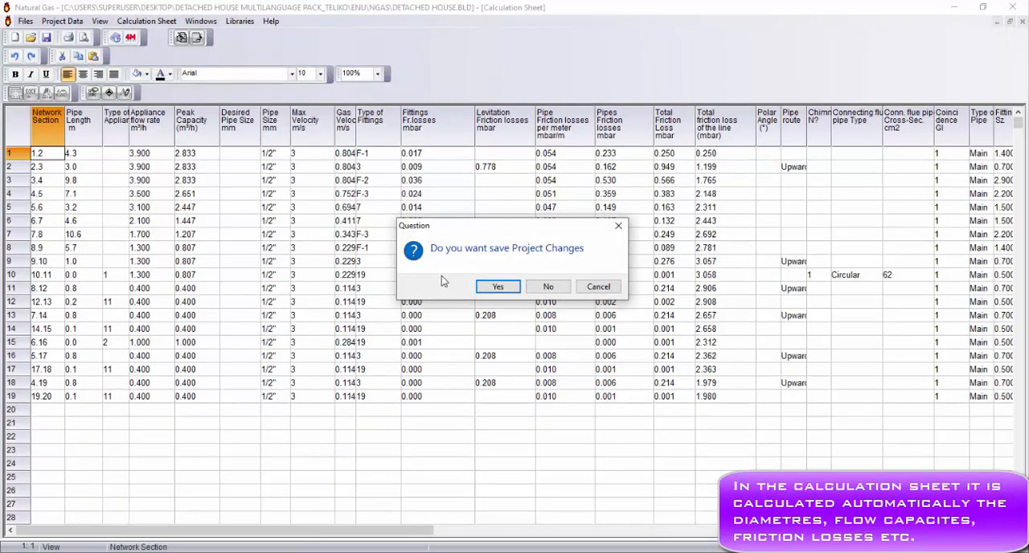
click(492, 287)
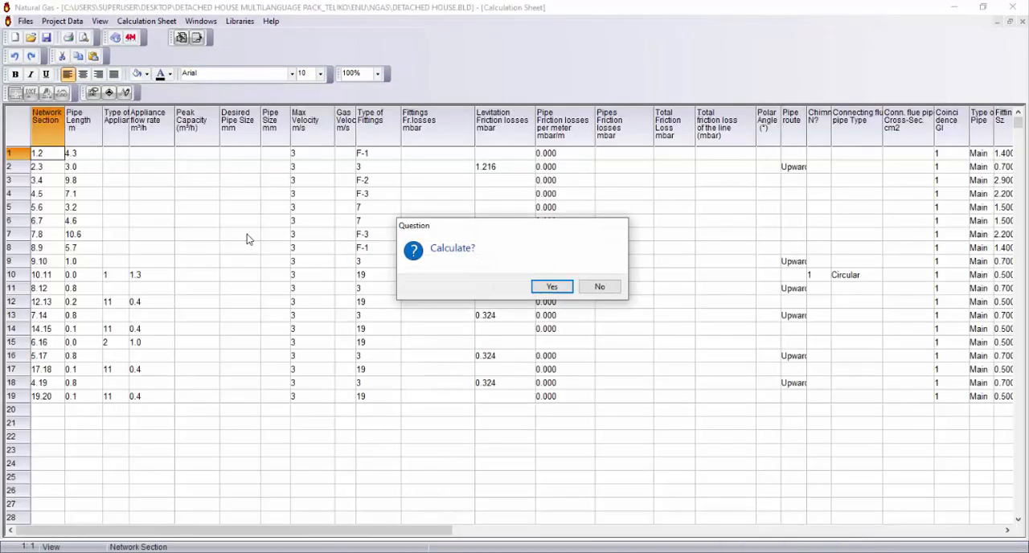
click(550, 287)
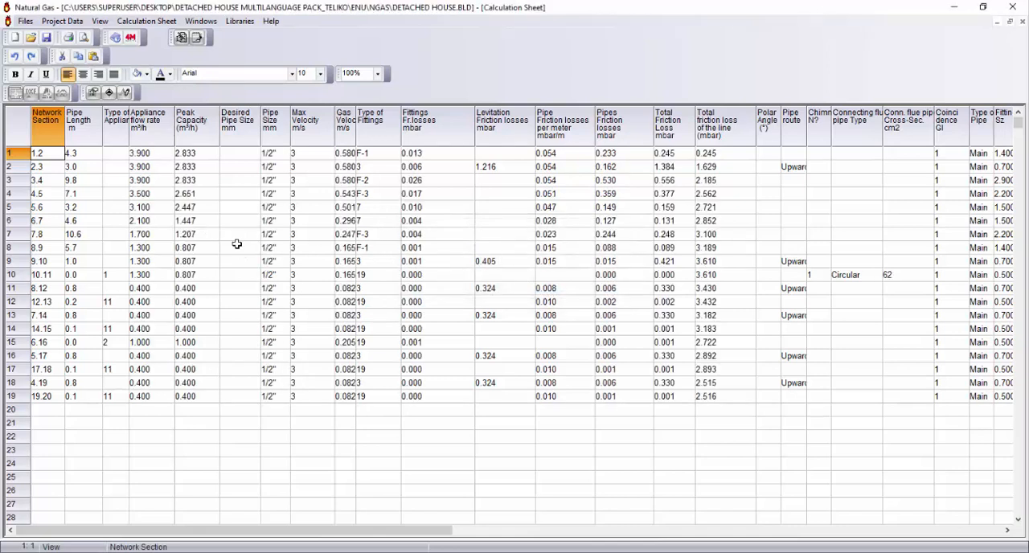
Review the project's Network Options, including pipe types and operating conditions, and accept them.
click(72, 22)
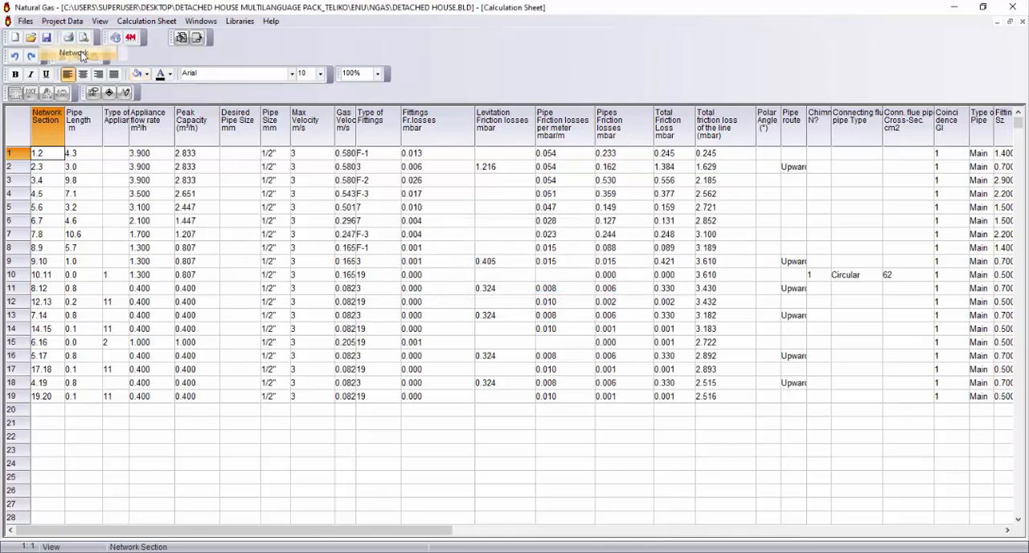
click(83, 53)
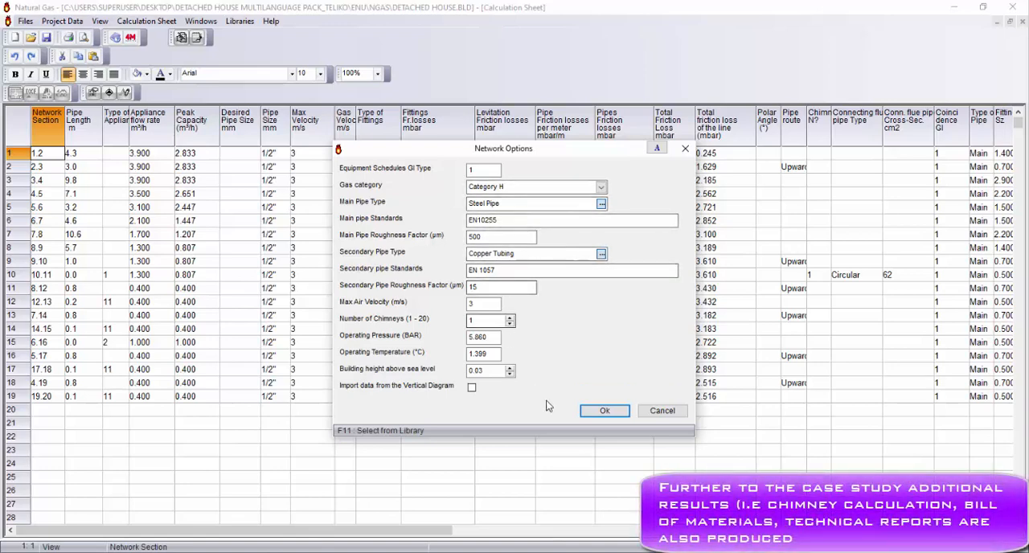
click(599, 411)
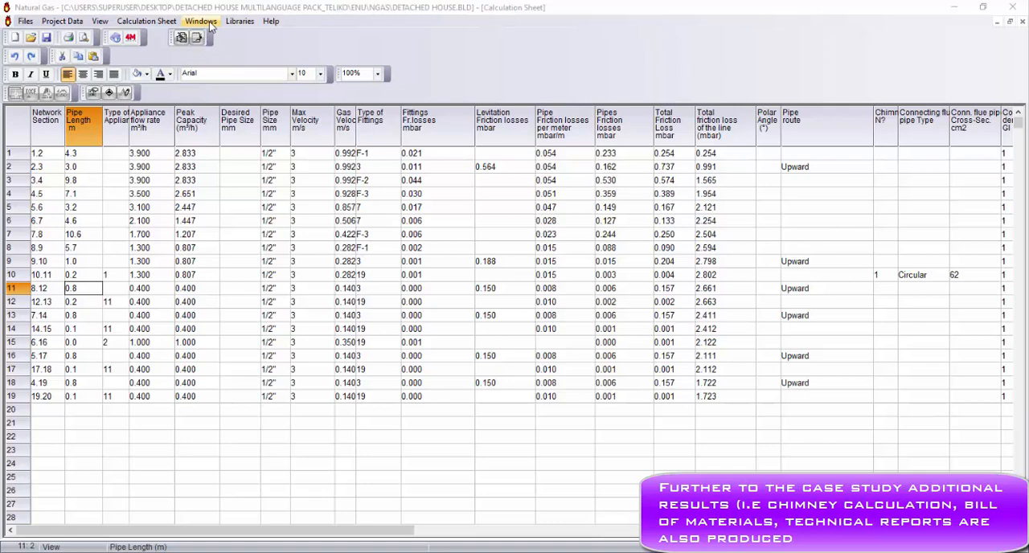
Examine the chimney calculations, including the data of connecting flue pipe 1 and the materials of the chimney layers.
click(202, 21)
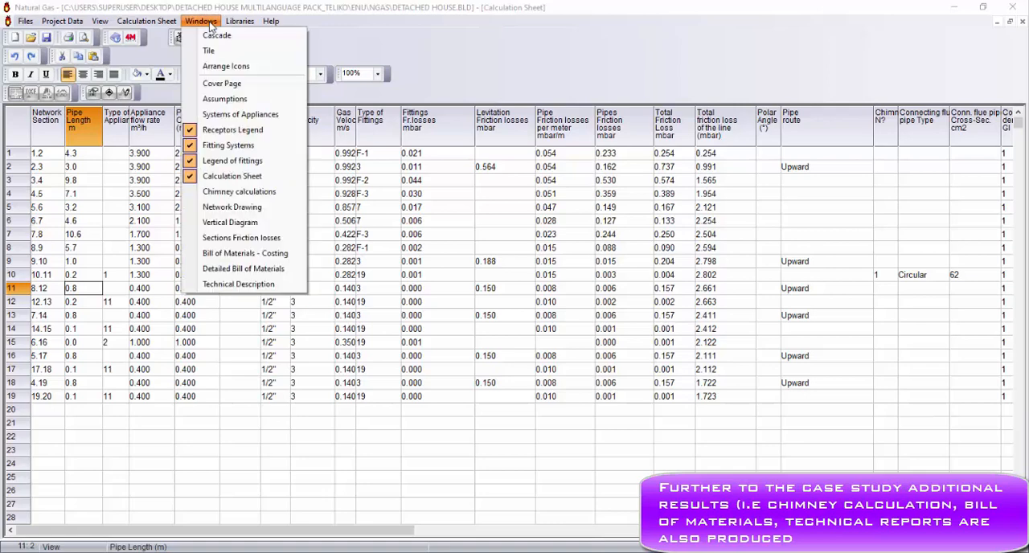
click(257, 193)
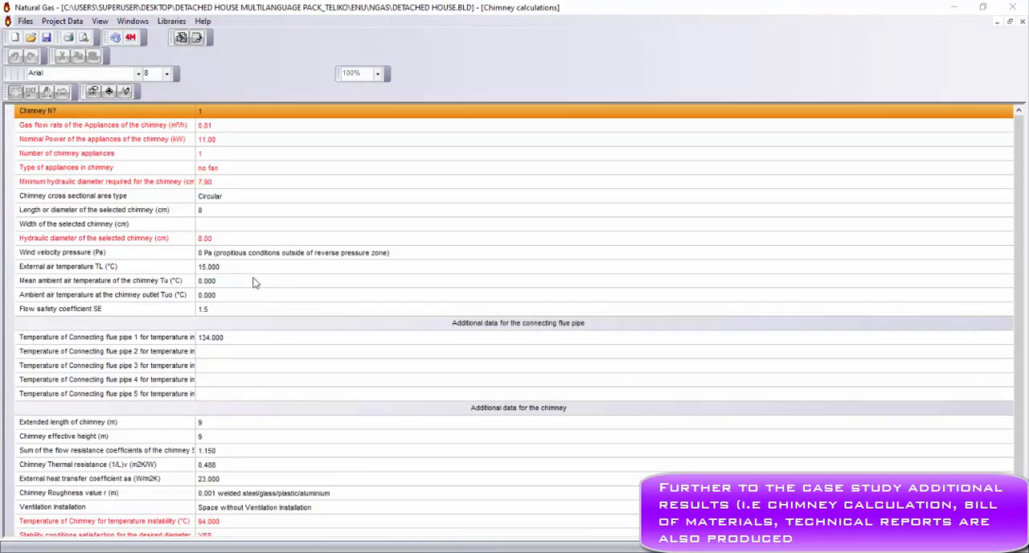
click(958, 346)
click(1008, 339)
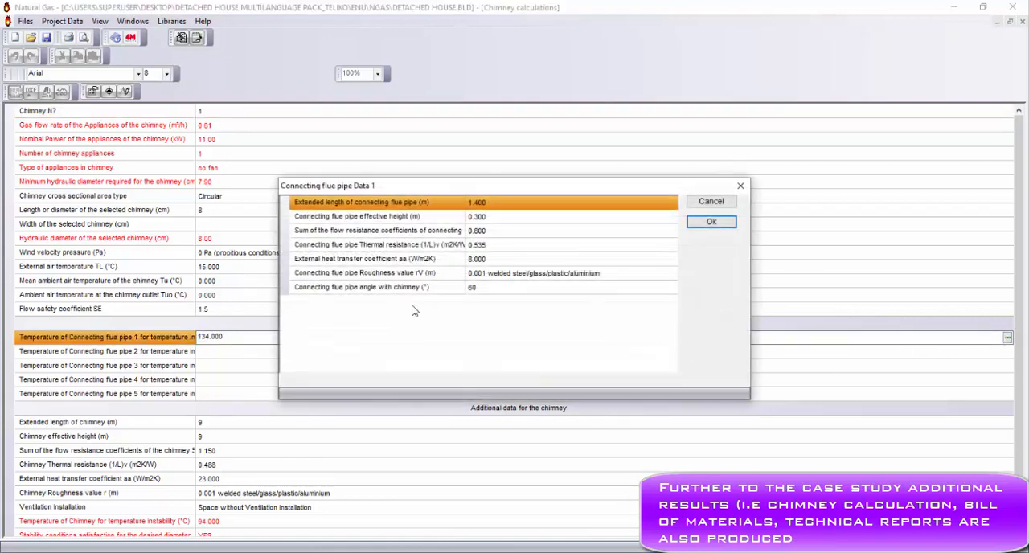
click(707, 222)
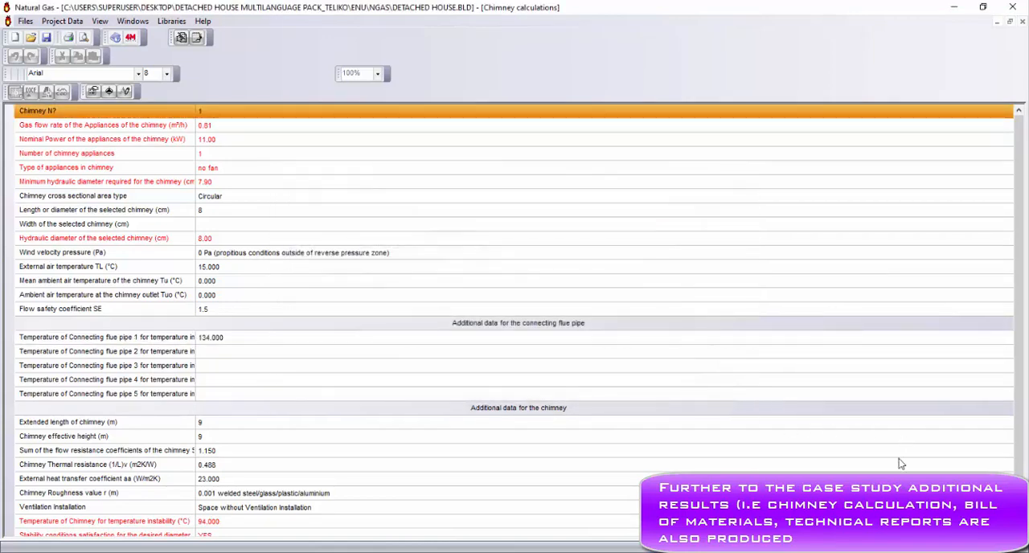
click(900, 463)
click(1007, 466)
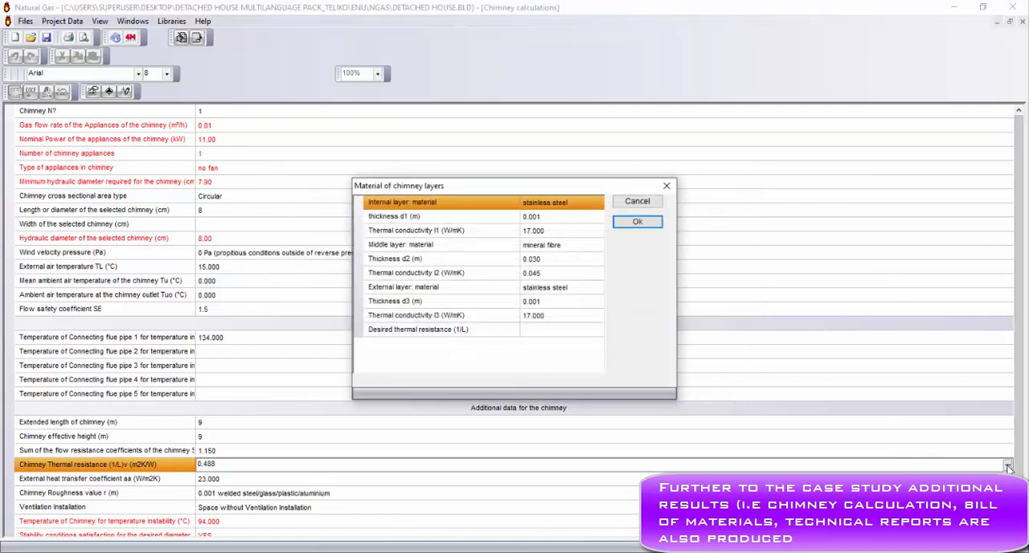
click(666, 189)
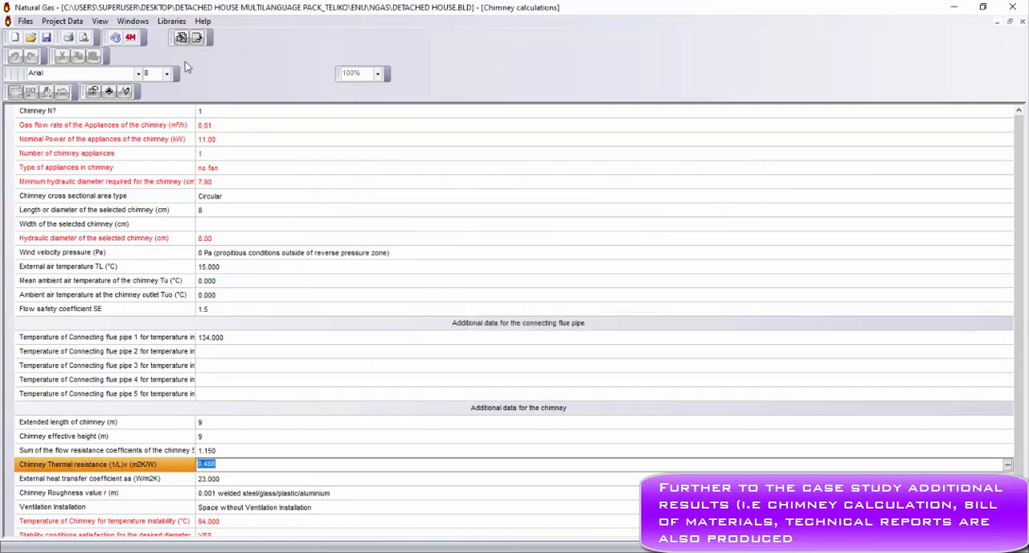
Review the Bill of Materials - Costing and read through the Technical Description report to its end.
click(134, 21)
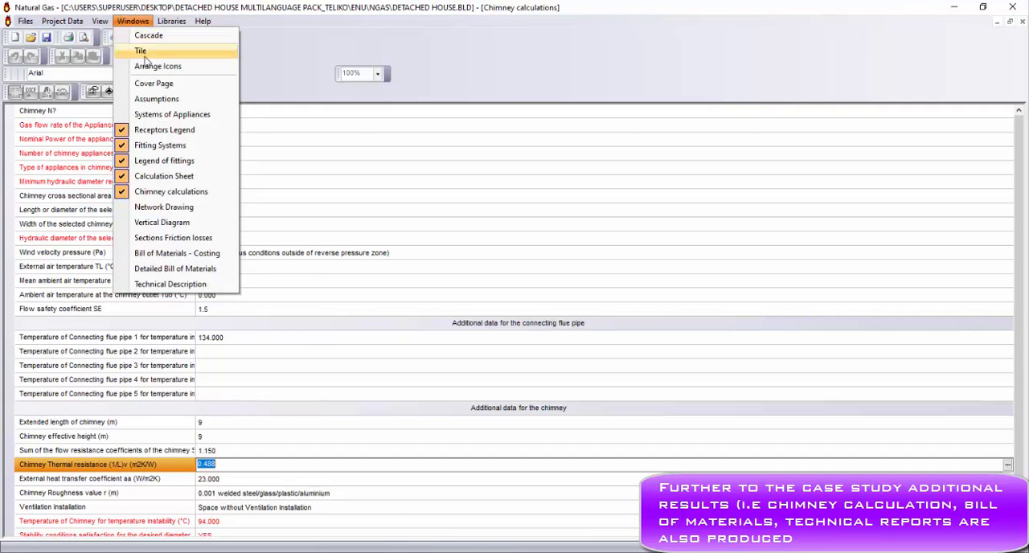
click(179, 253)
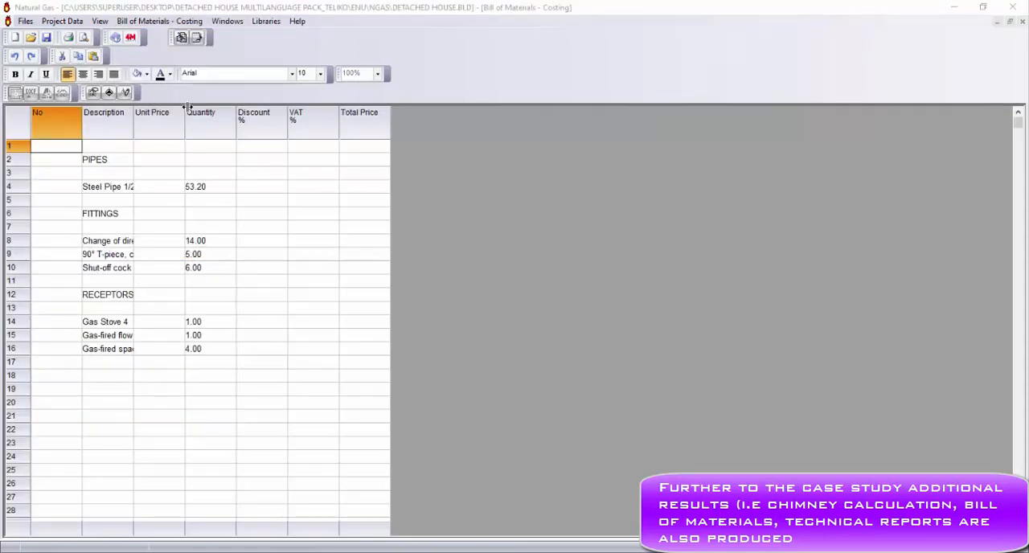
click(228, 22)
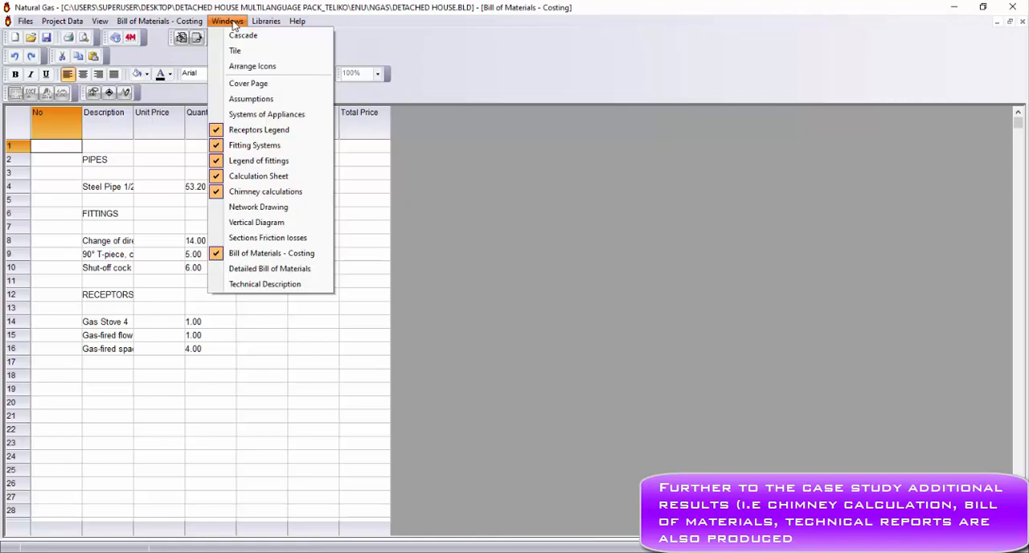
click(276, 284)
scroll(275, 284, down, 15)
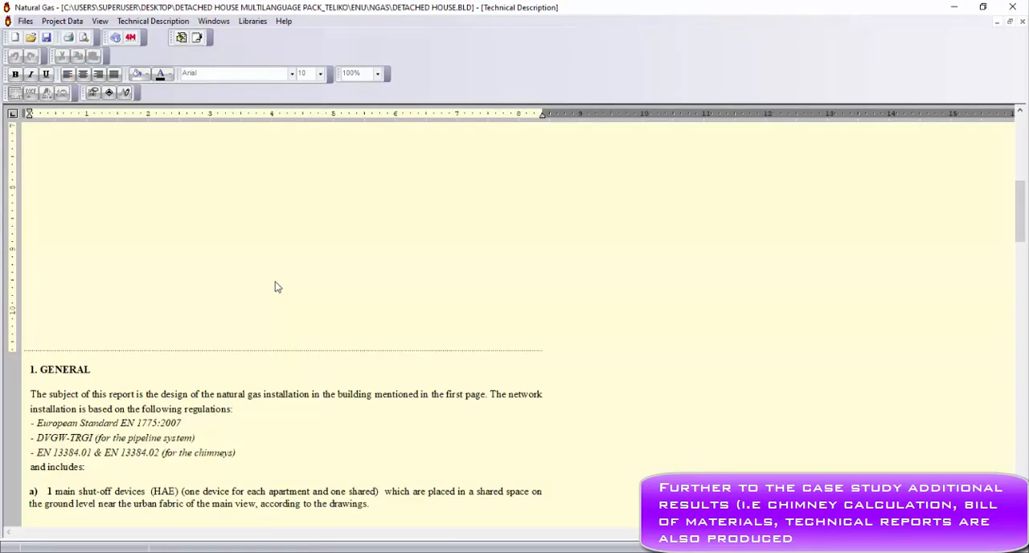
scroll(276, 287, down, 20)
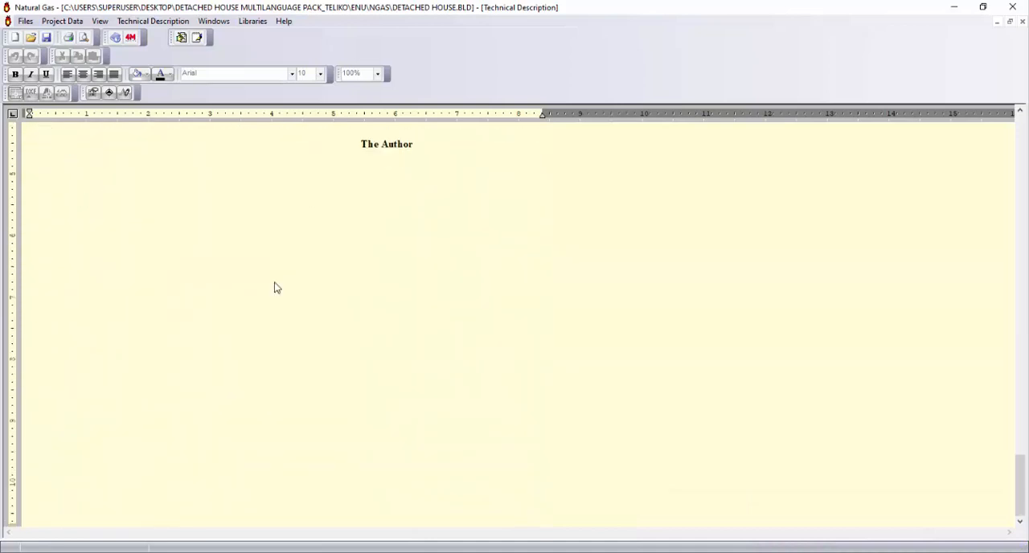
Exit the gas calculation sheet and return to the drawing, saving the project changes.
click(26, 21)
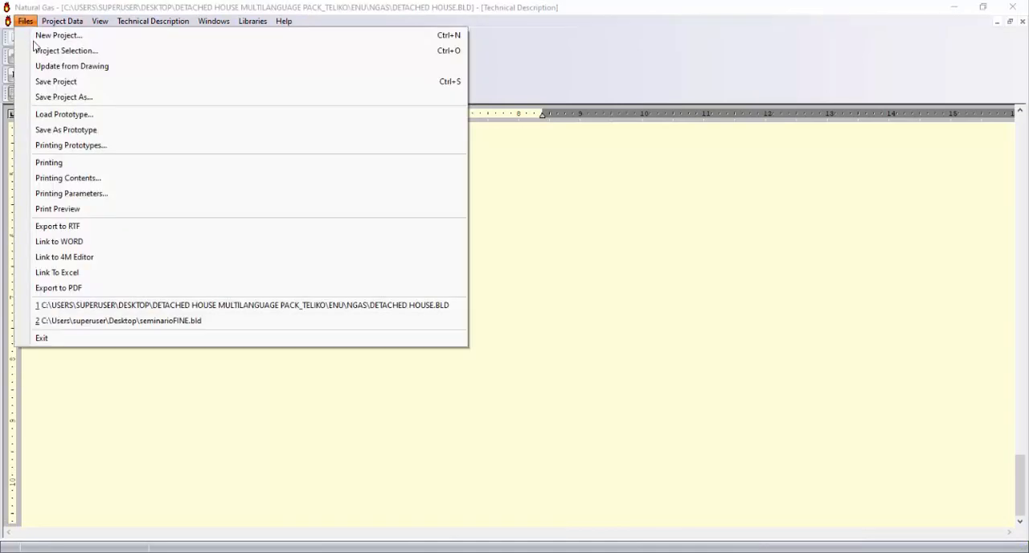
click(130, 337)
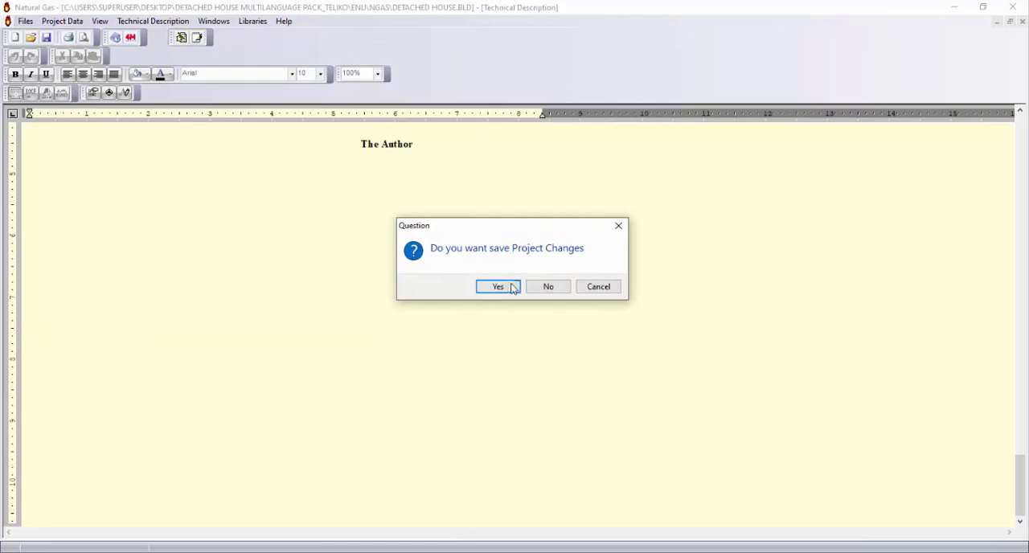
click(511, 288)
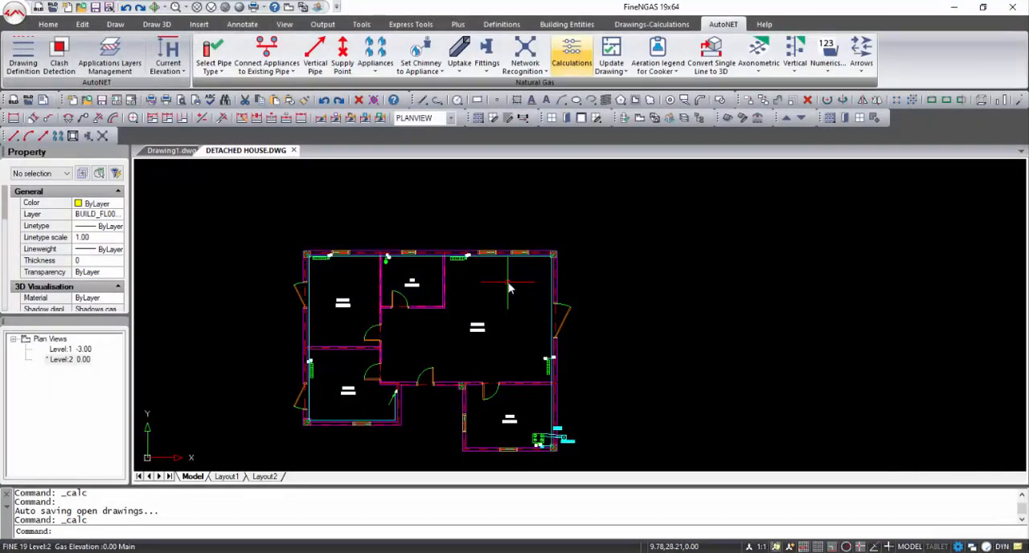
Update the drawing with the latest calculated data for all network segments and receptors using auto placement, and inspect the resulting labels.
click(609, 58)
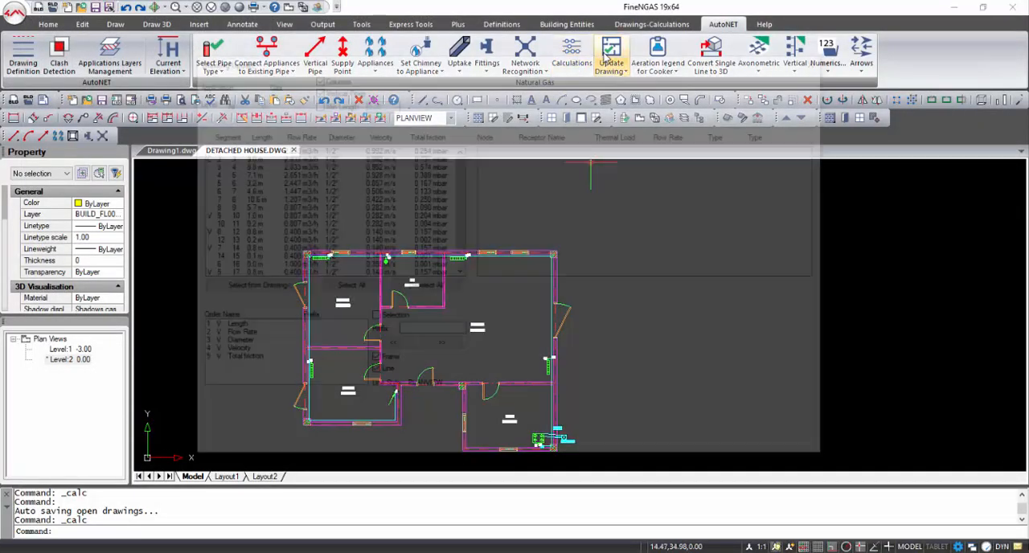
click(346, 286)
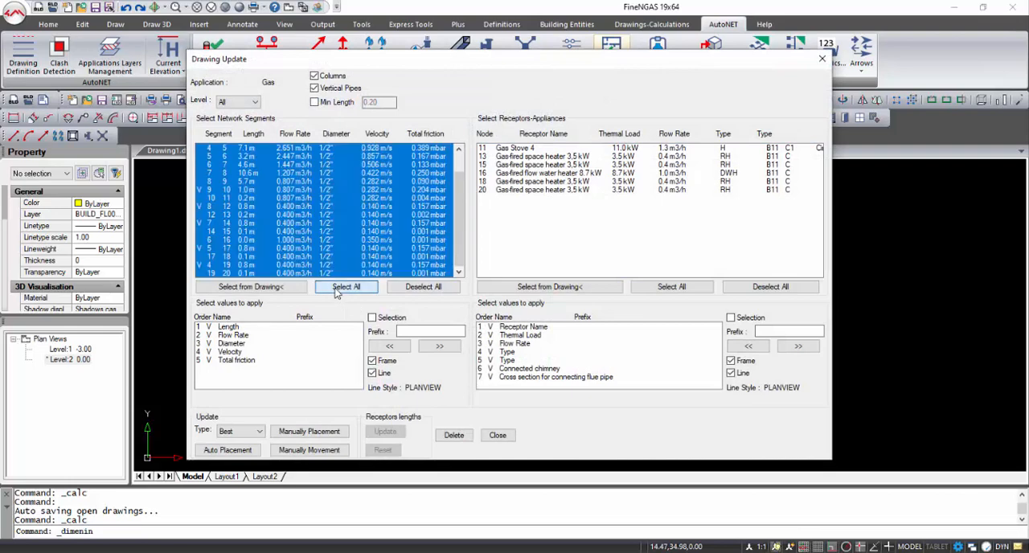
click(671, 287)
click(247, 452)
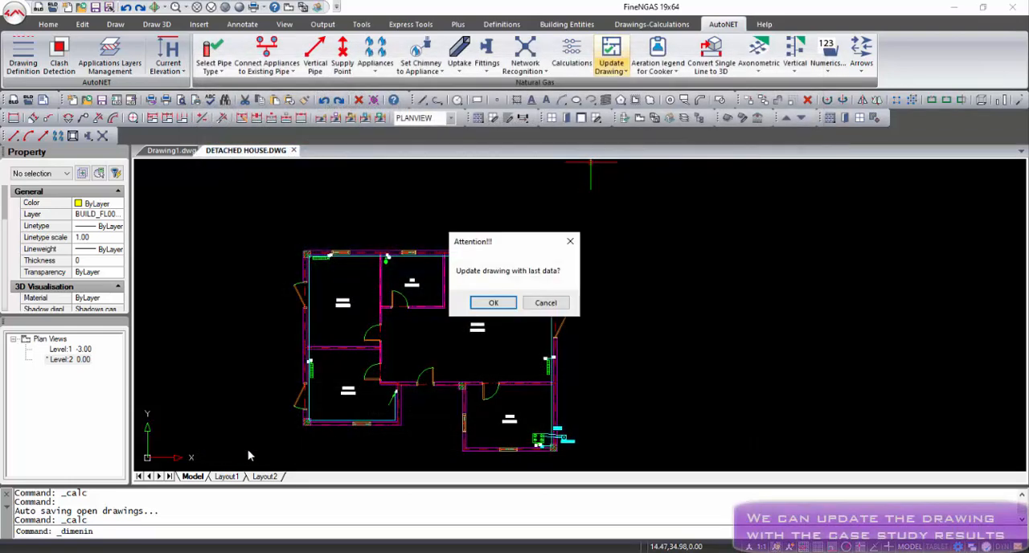
click(489, 307)
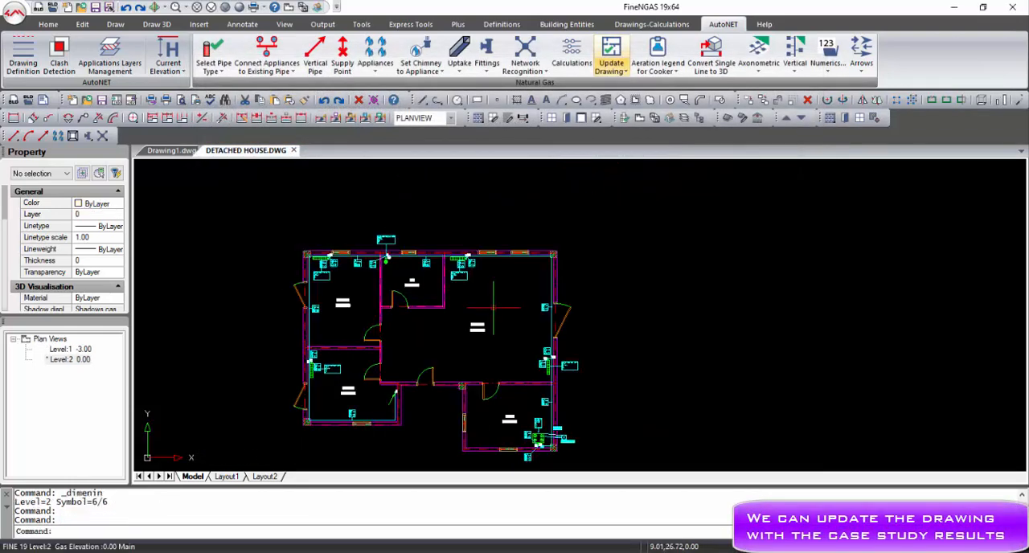
scroll(453, 258, up, 5)
scroll(434, 208, up, 3)
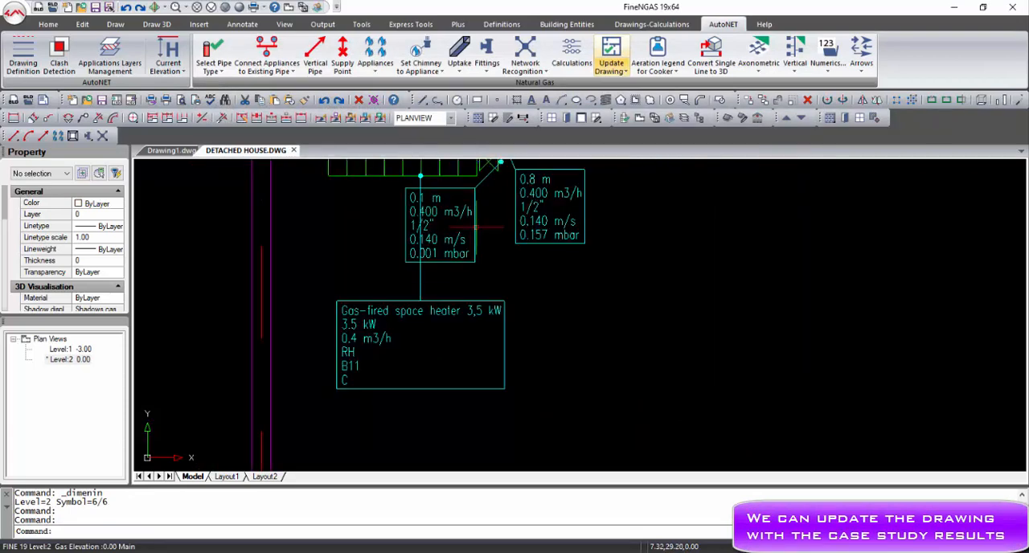
scroll(595, 268, down, 6)
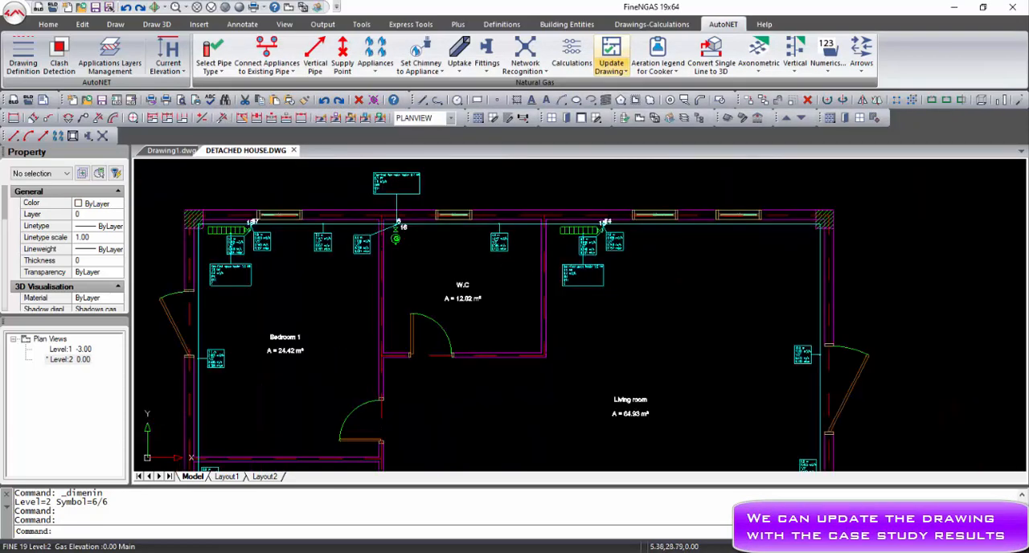
scroll(373, 290, up, 6)
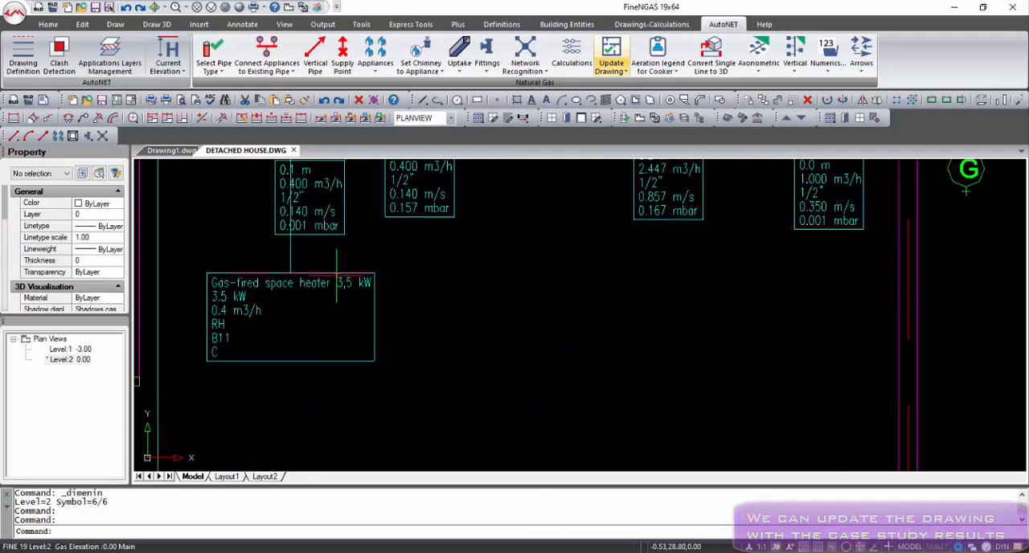
scroll(421, 348, down, 4)
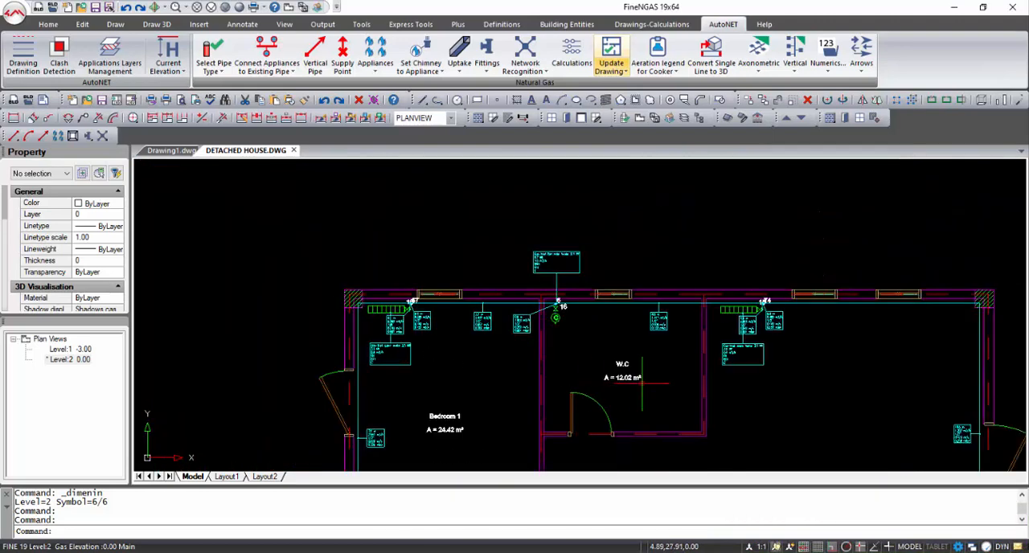
scroll(641, 383, down, 5)
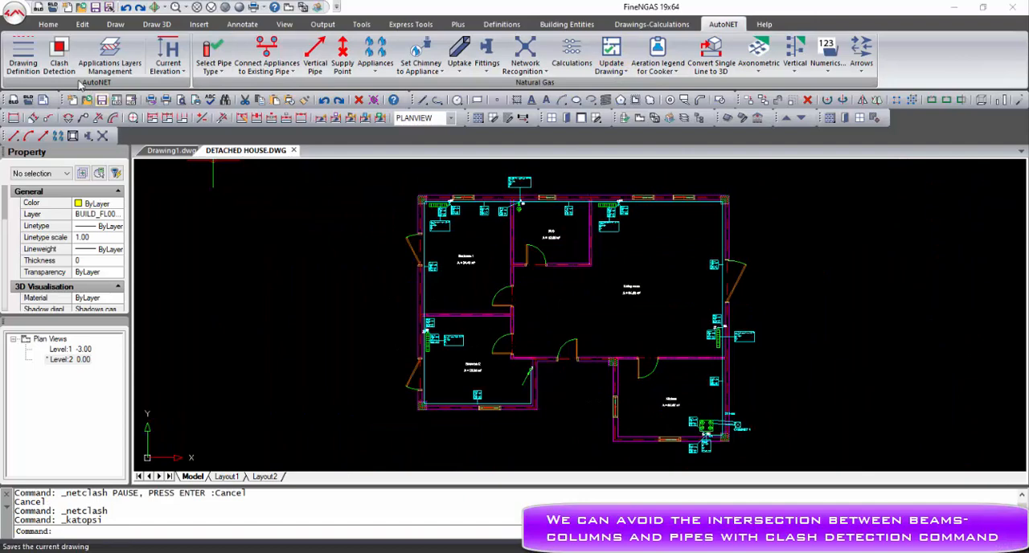
Run Clash Detection on the 3D gas network against columns and zoom to the level 2 clash at (-1.50, 29.60).
click(58, 56)
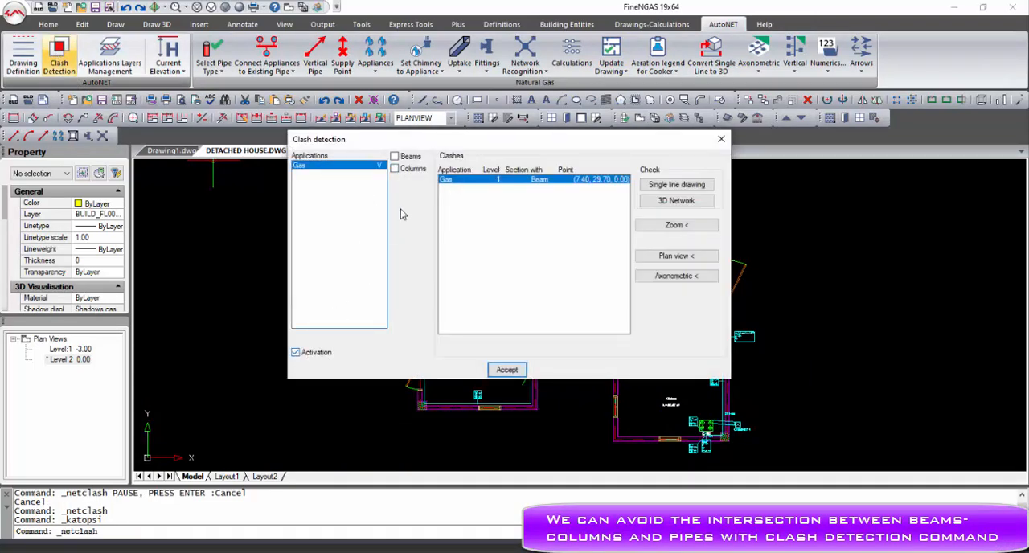
click(675, 200)
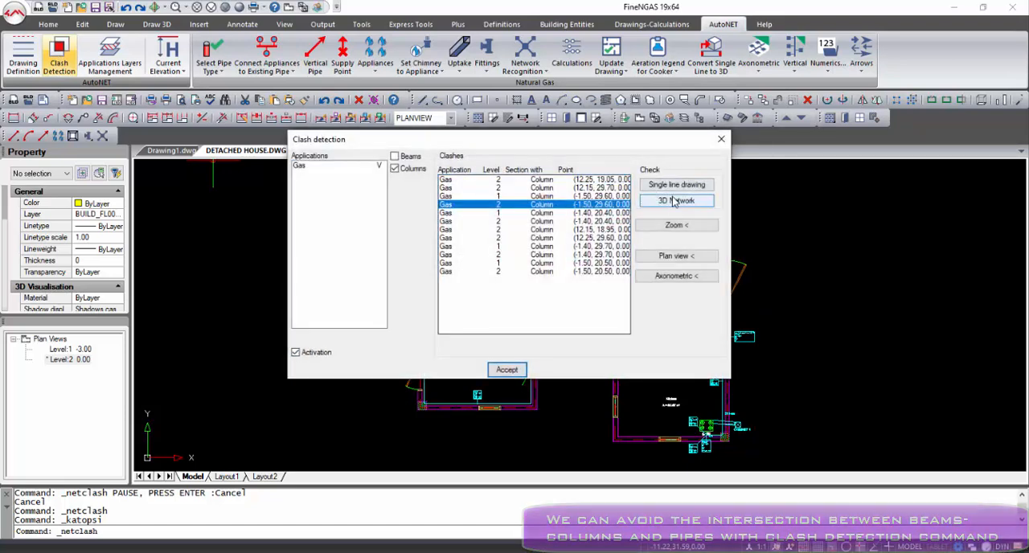
click(676, 225)
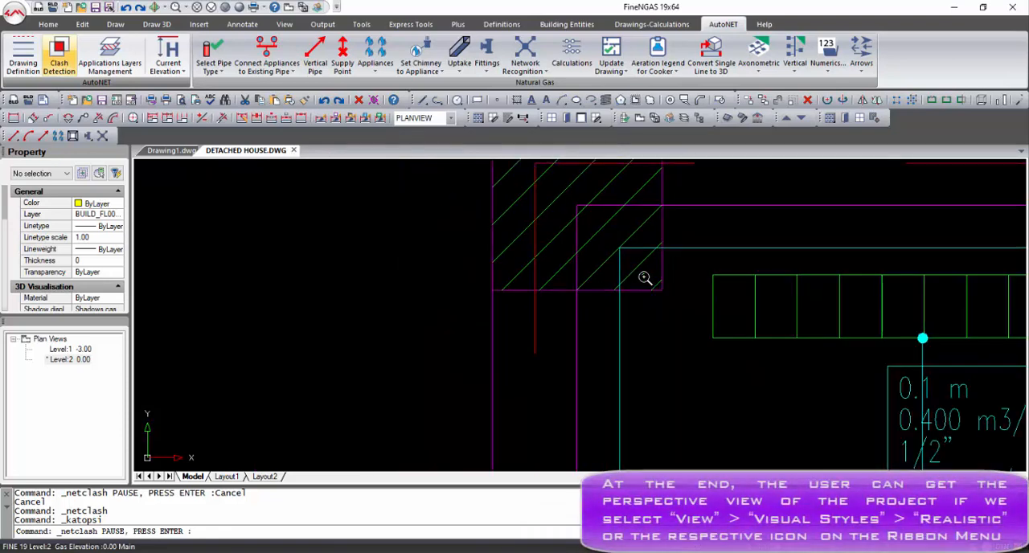
key(Return)
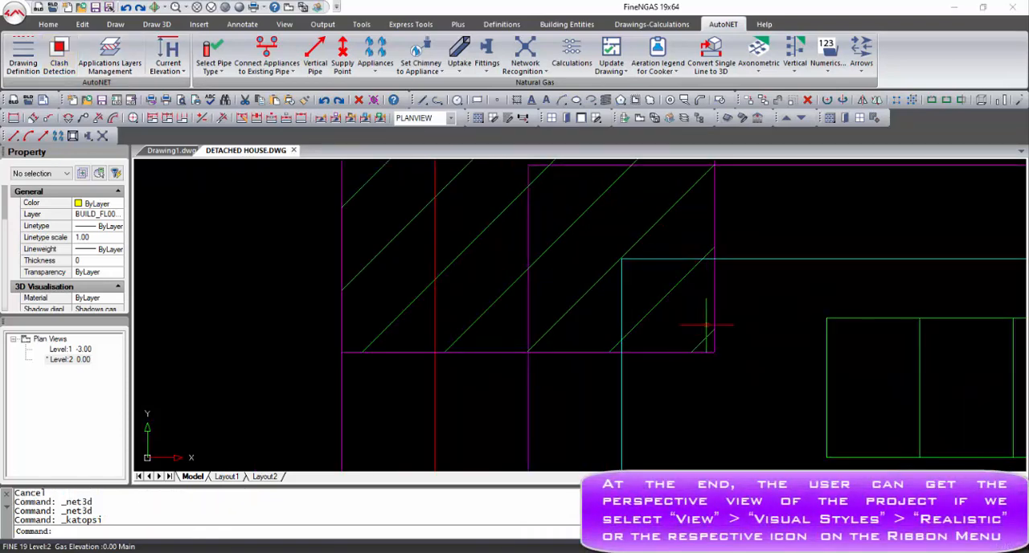
Convert the single-line gas network to 3D and view it in the Realistic visual style, up close at a space heater's valve connection.
click(712, 58)
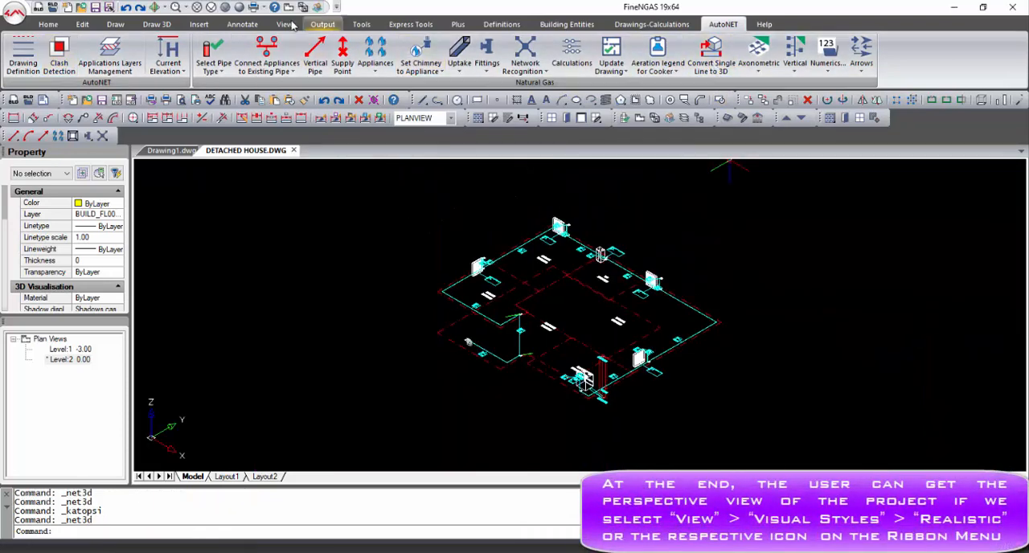
click(240, 6)
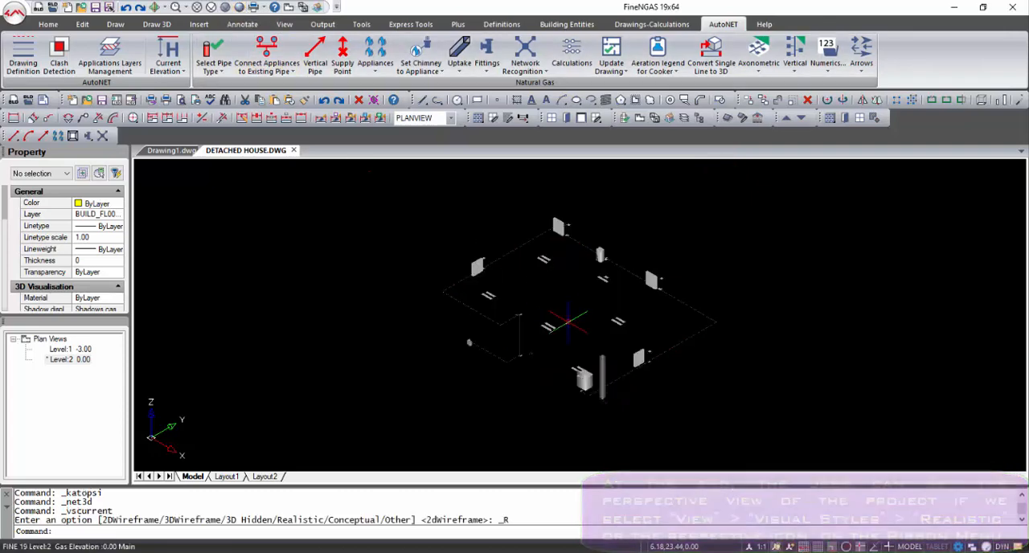
scroll(625, 354, up, 5)
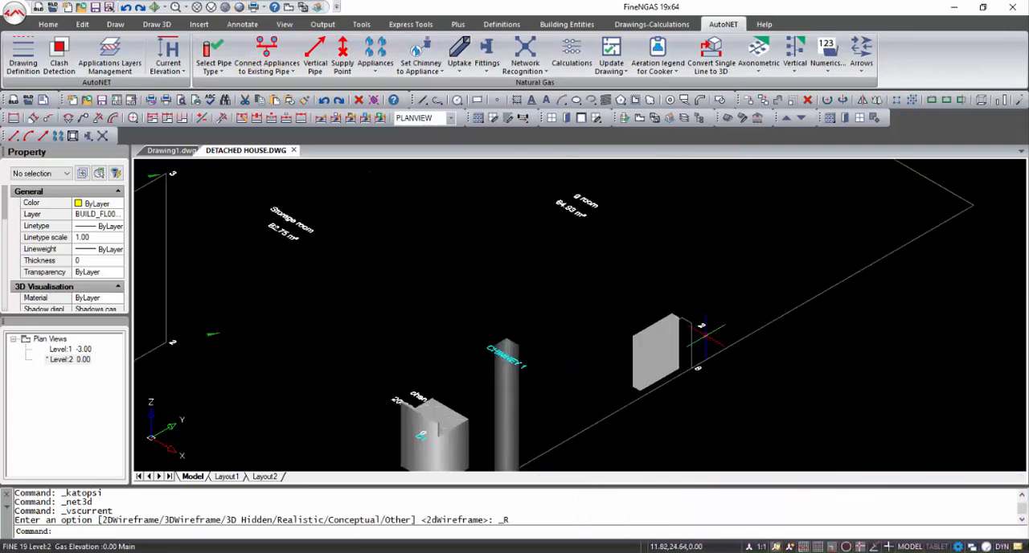
scroll(704, 336, up, 4)
shift+middle_drag(705, 334, 595, 305)
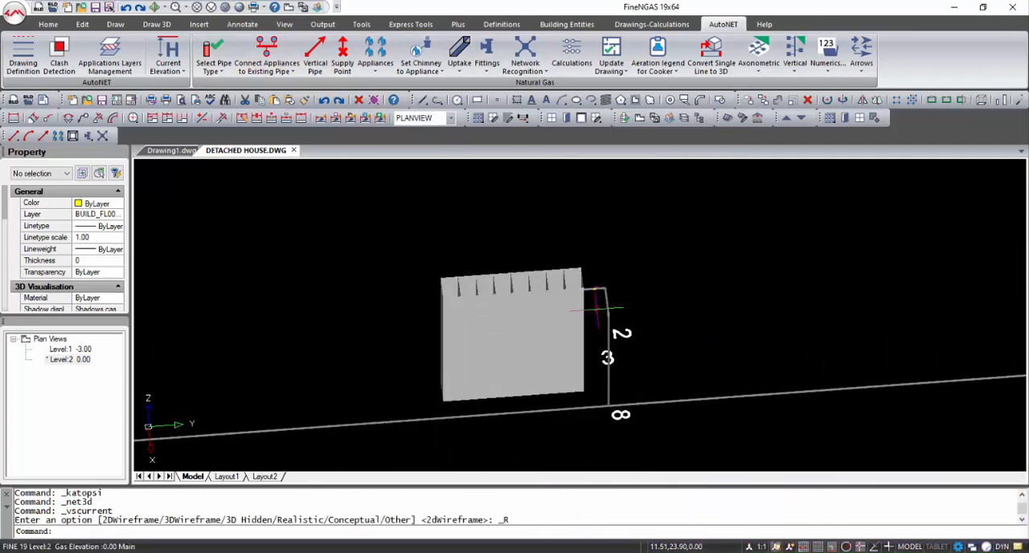
scroll(605, 288, up, 5)
scroll(613, 268, up, 3)
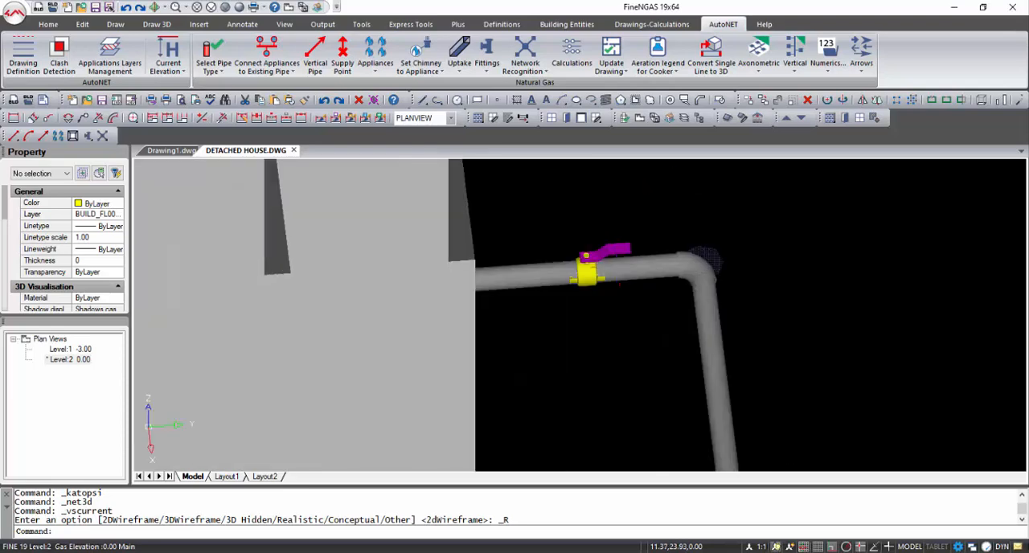
scroll(620, 282, down, 6)
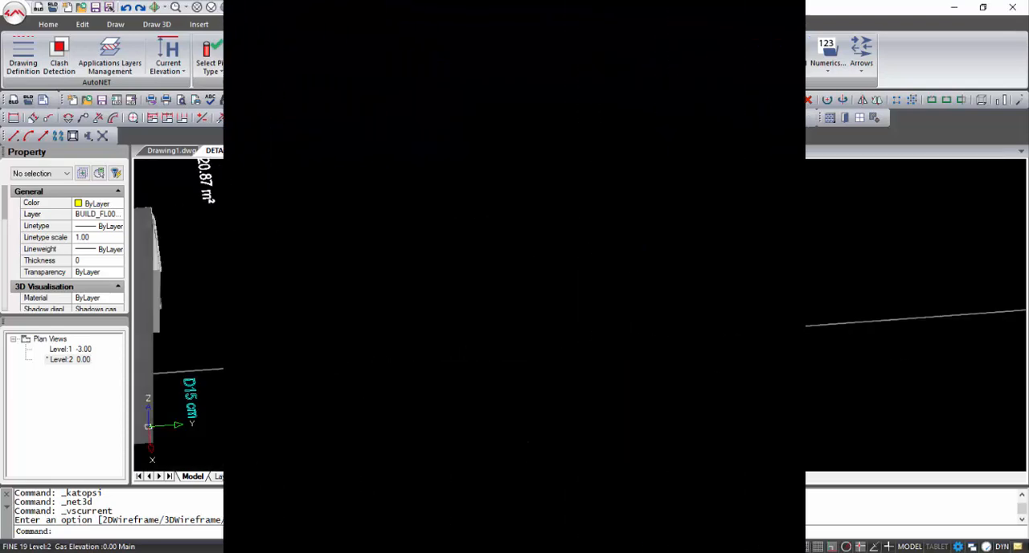